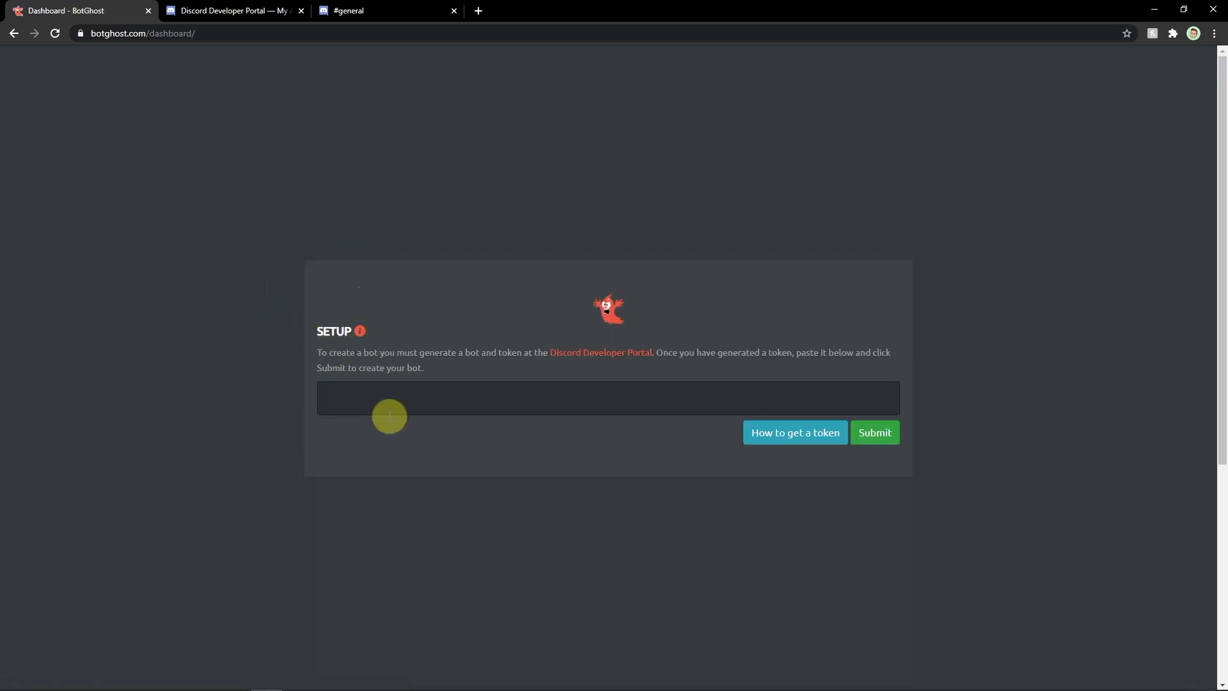
Step: Create a new application named ANSWER BOT in the Discord Developer Portal
click(285, 6)
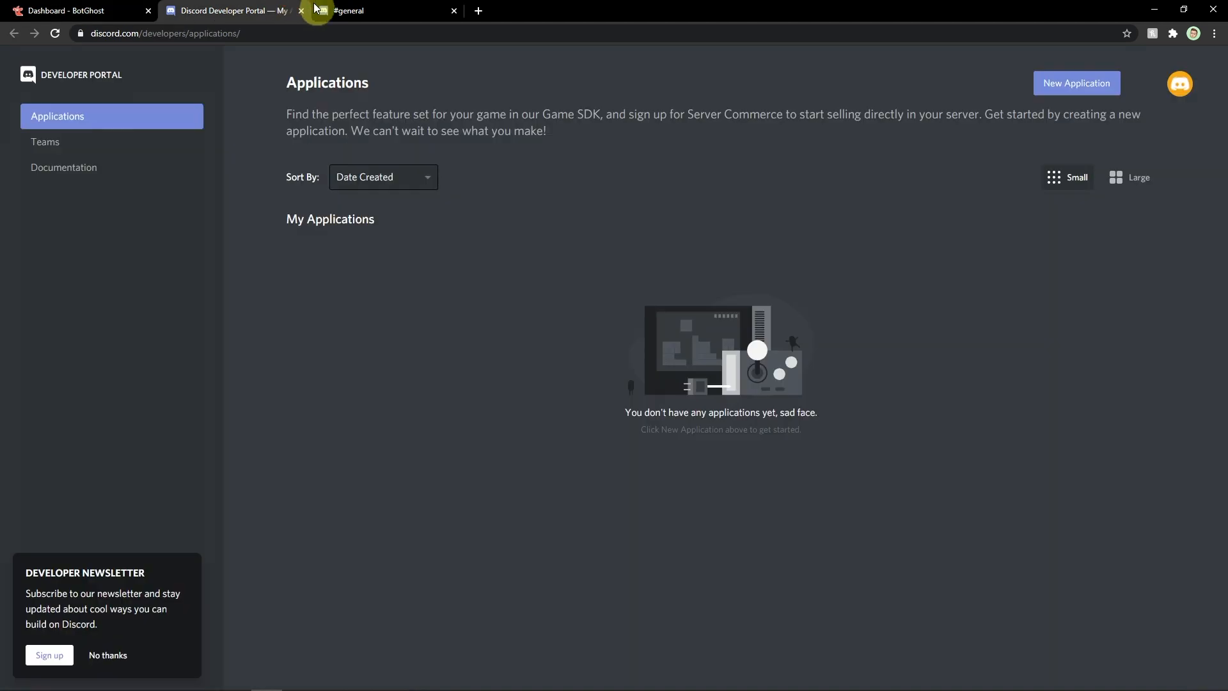
click(43, 9)
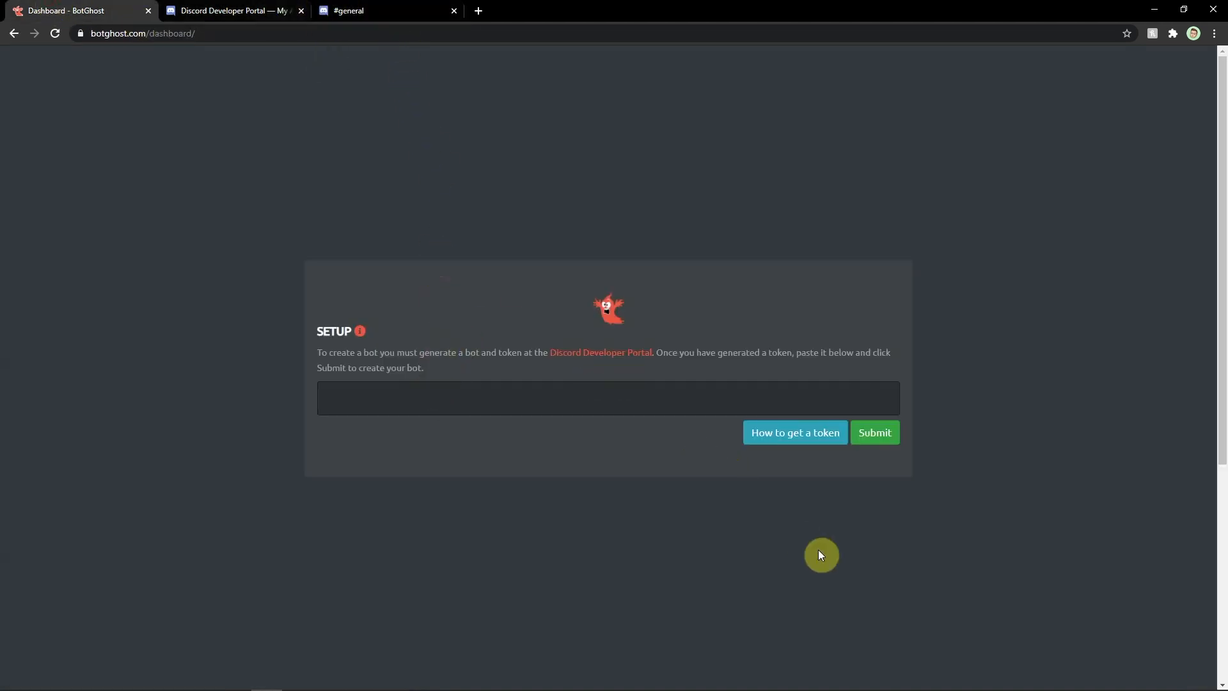
click(227, 11)
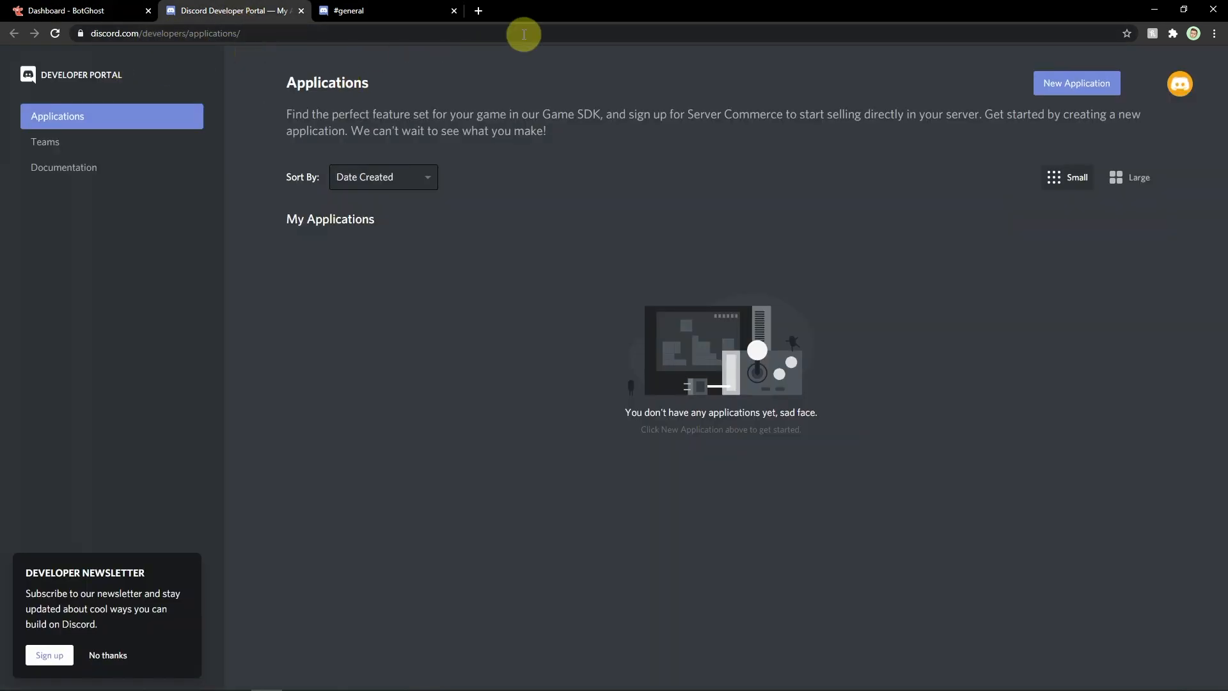
click(1061, 97)
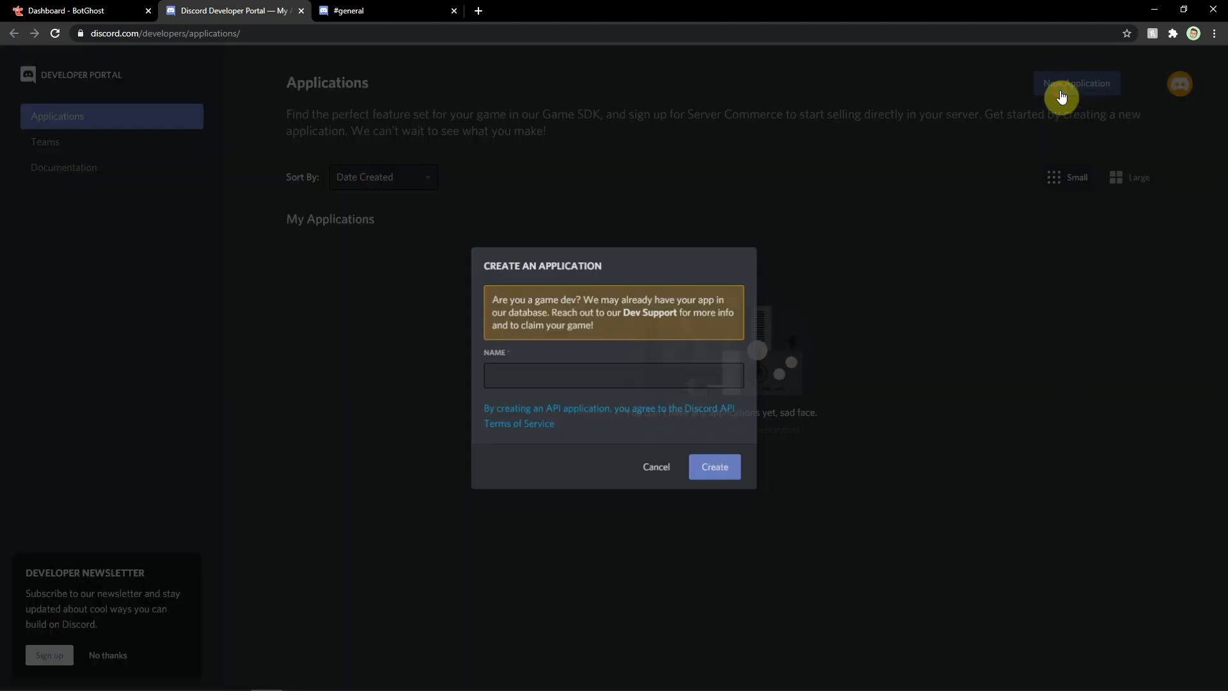
click(700, 374)
click(659, 472)
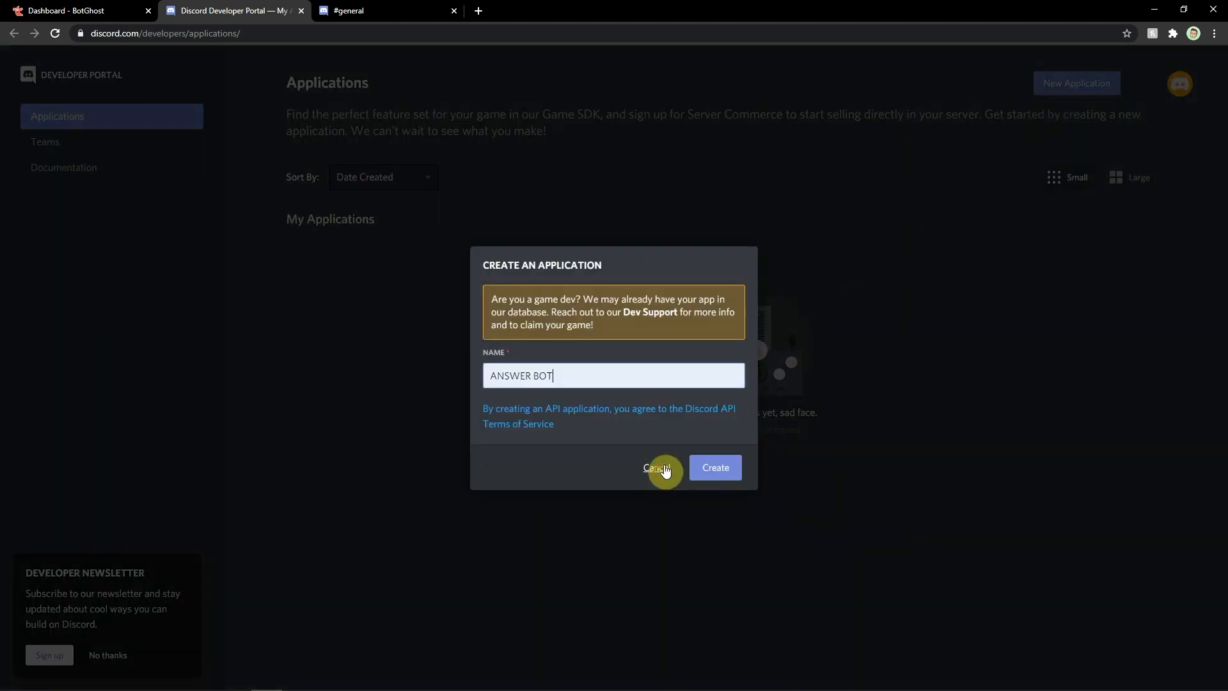
click(715, 463)
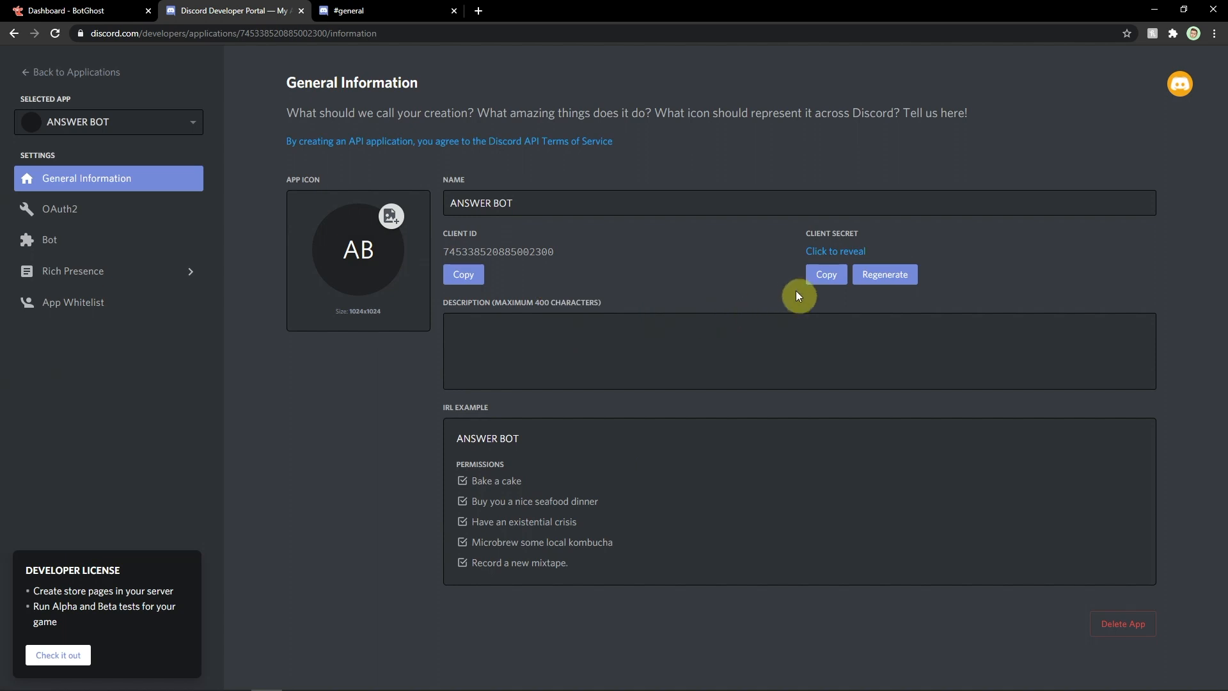
Step: Add a bot user to the ANSWER BOT application and confirm its creation
click(75, 240)
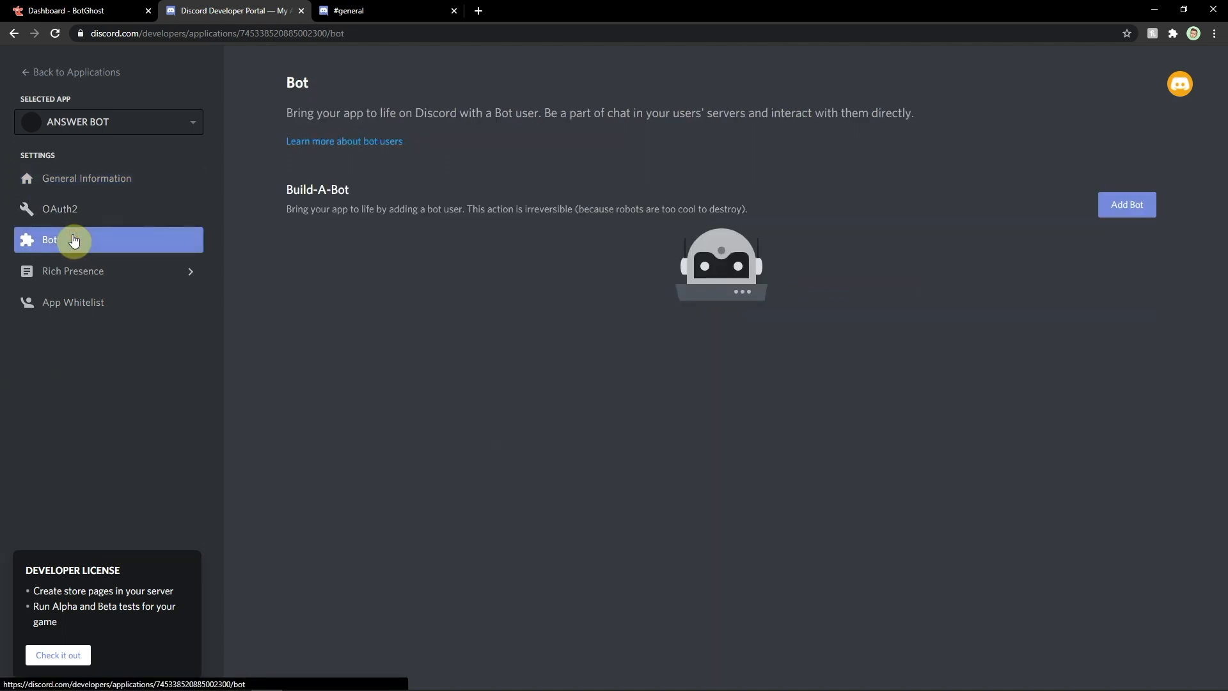
click(1126, 210)
click(730, 407)
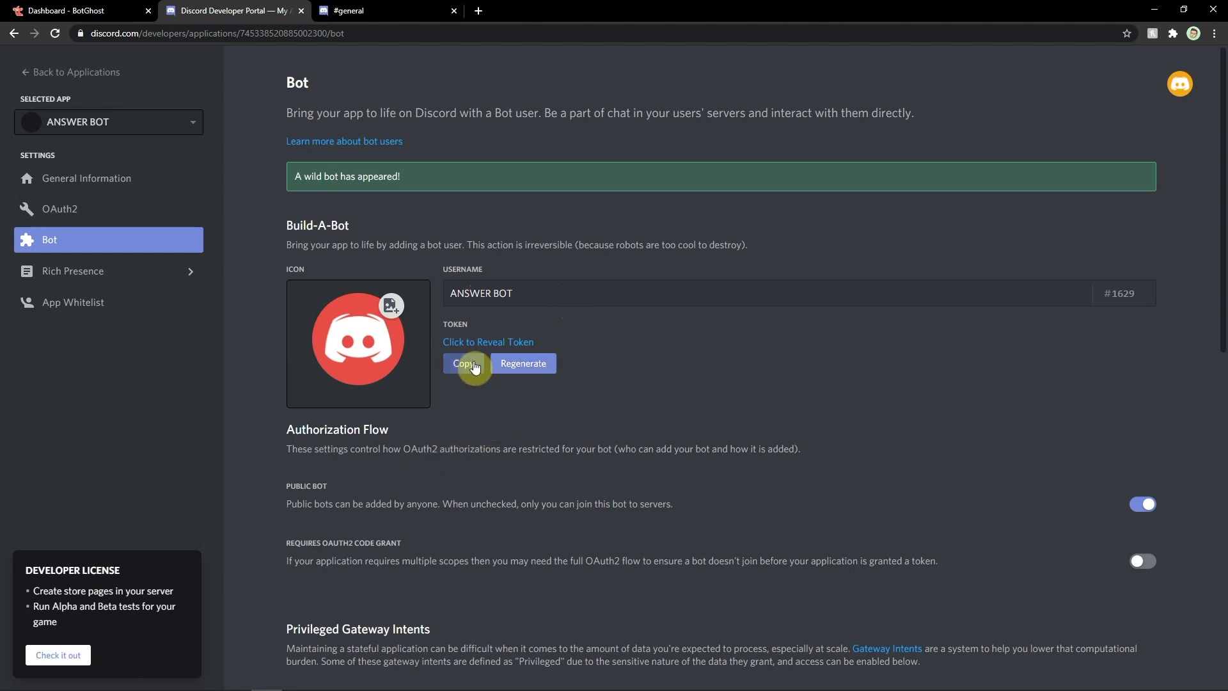
Step: Copy the bot's token from the Developer Portal and submit it in the BotGhost setup form
click(466, 362)
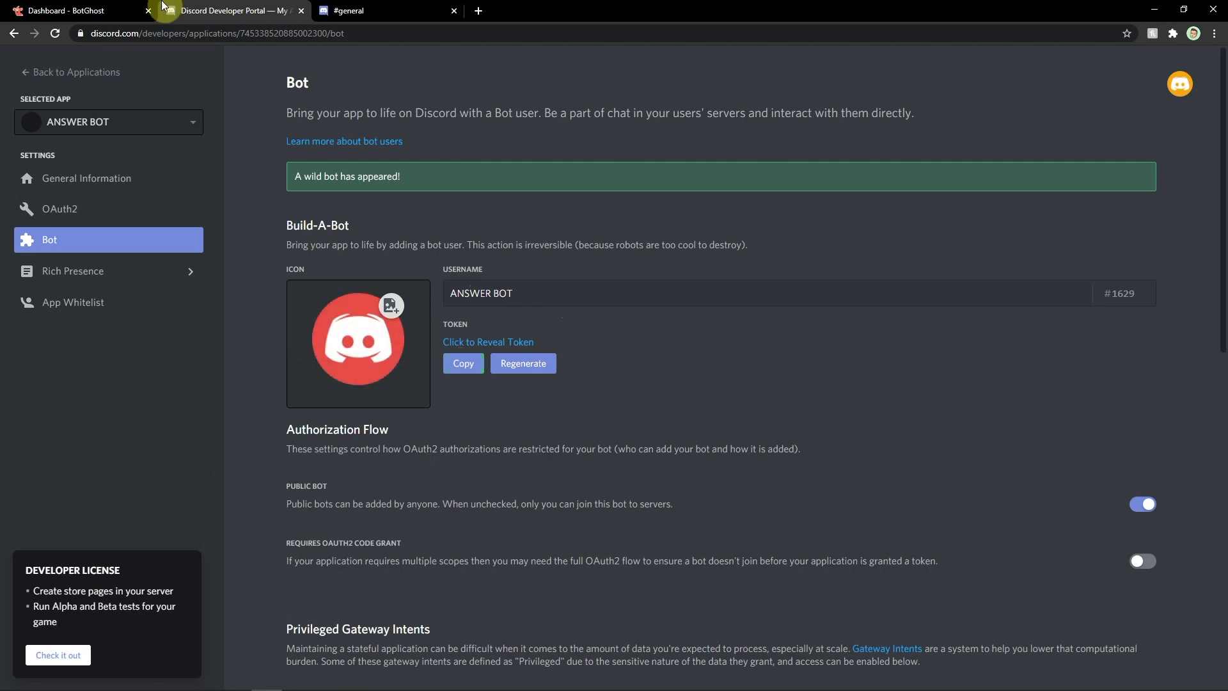
click(134, 8)
click(365, 400)
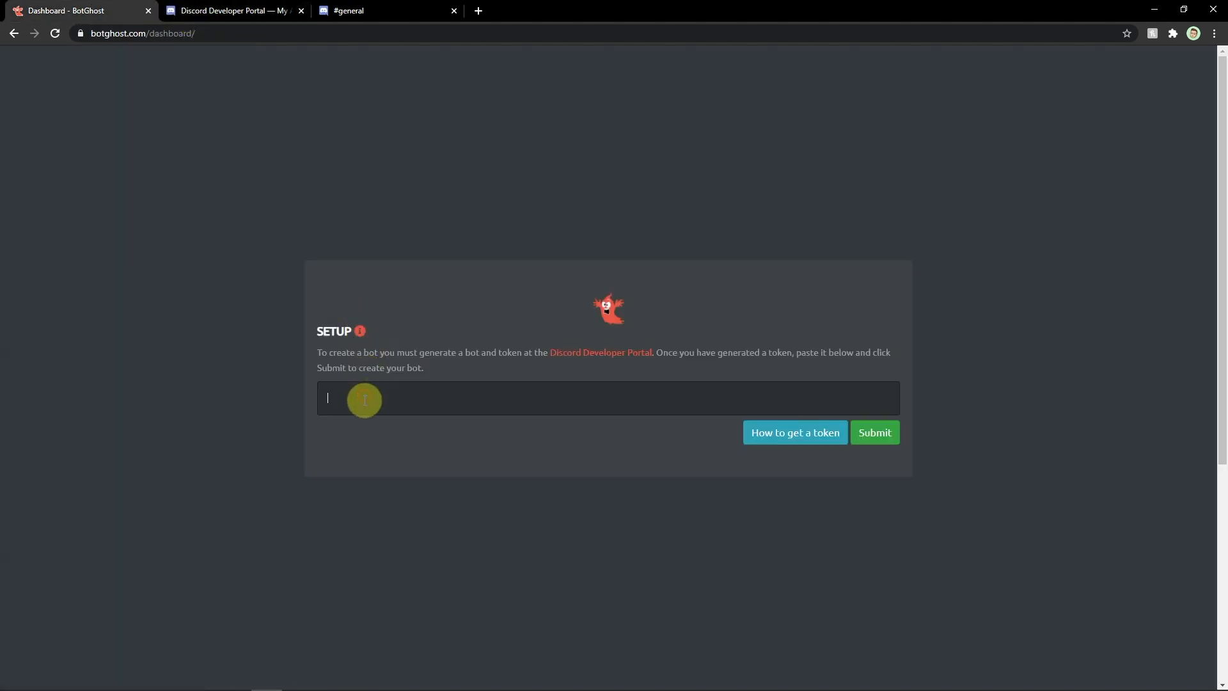
key(ctrl+v)
click(873, 432)
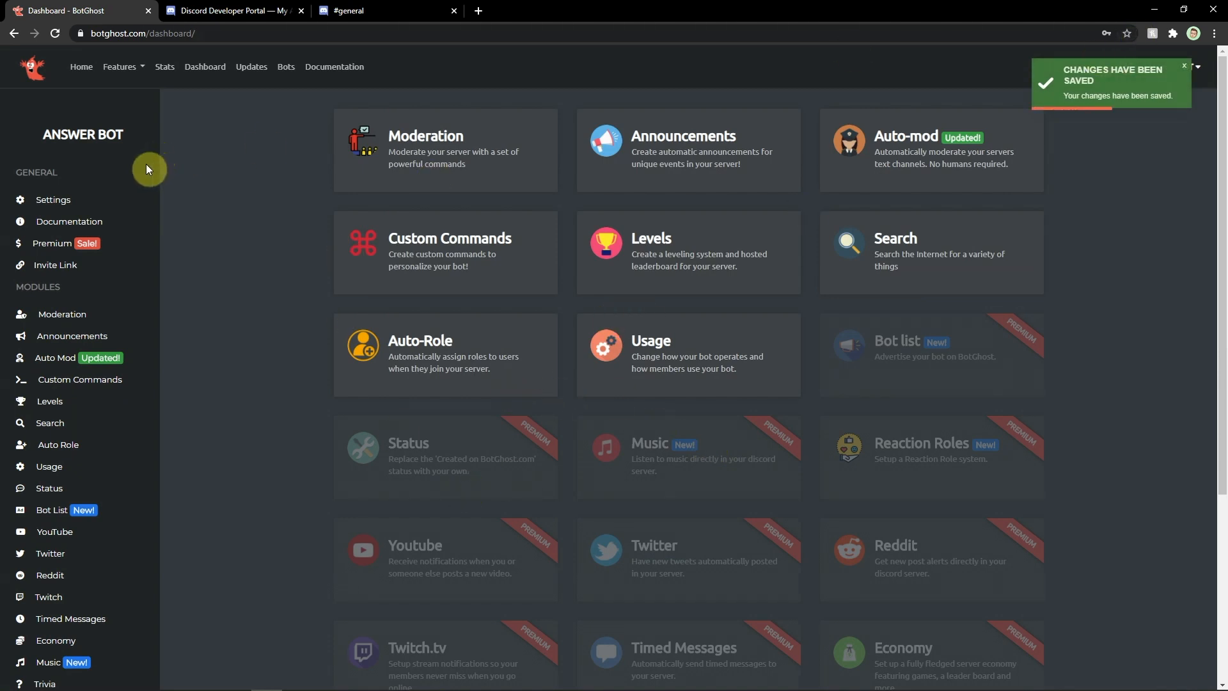
Step: Create a new Discord server named Maker Review and dismiss its friend invitation dialog
click(386, 11)
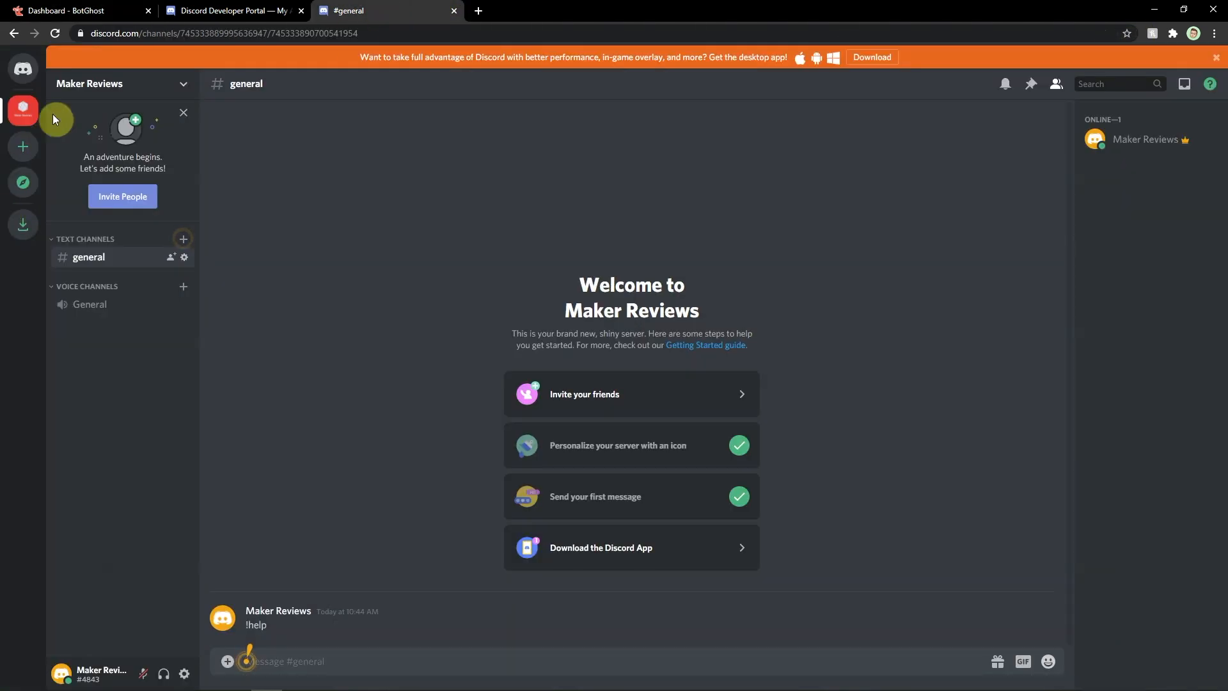
click(28, 161)
click(534, 435)
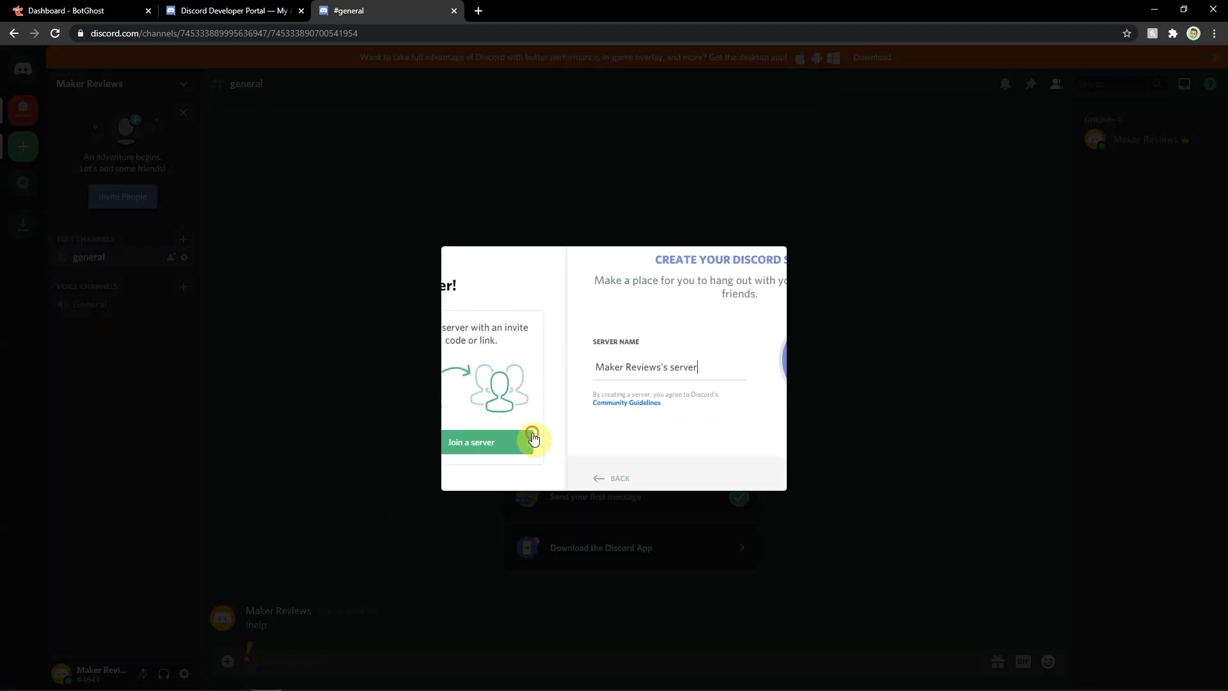
key(BackSpace)
key(BackSpace)
key(BackSpace)
key(BackSpace)
key(BackSpace)
key(BackSpace)
click(757, 488)
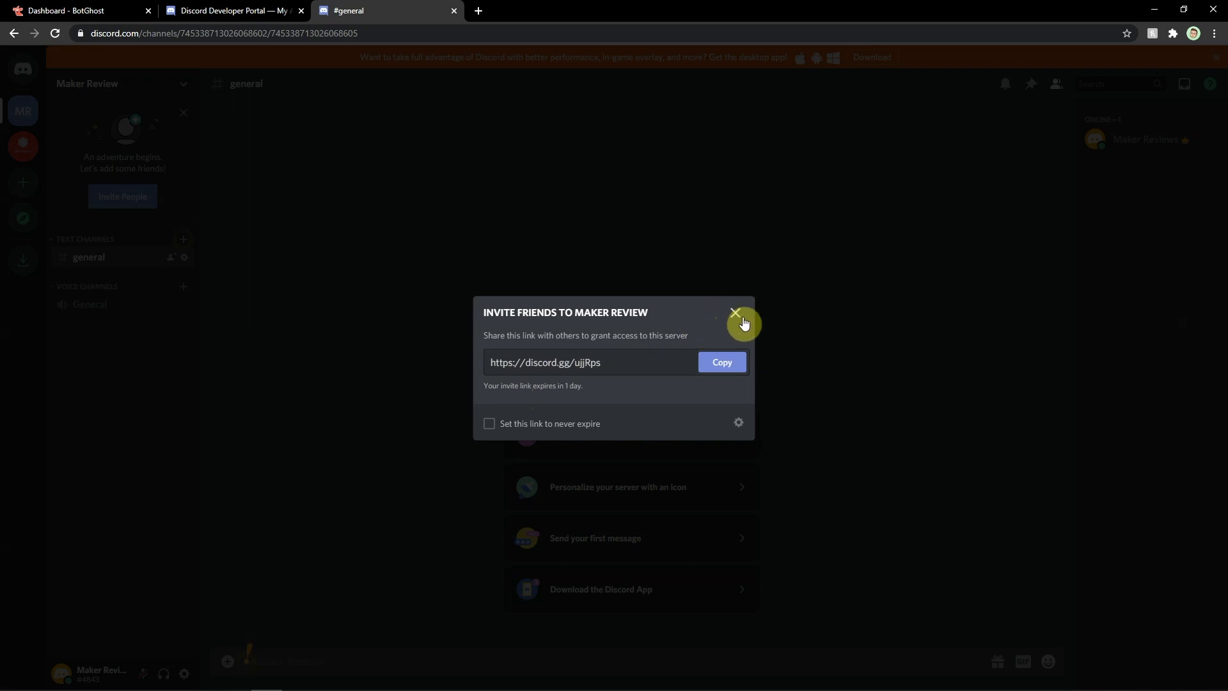
click(742, 318)
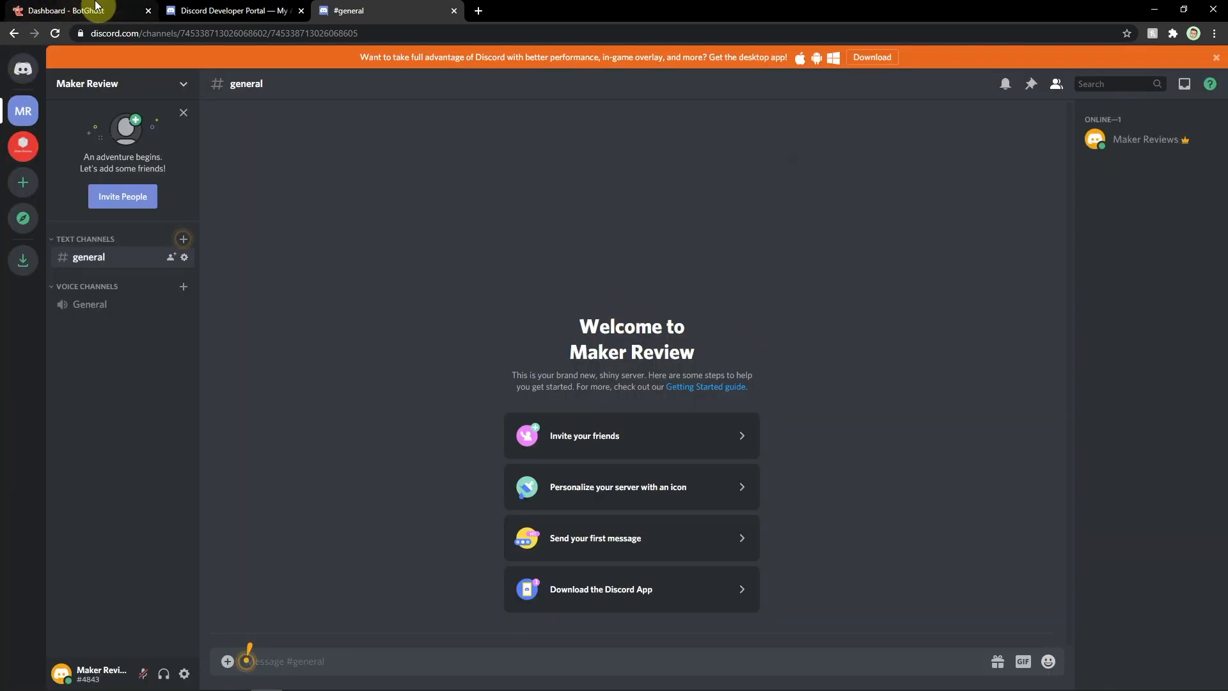
Step: Invite ANSWER BOT from its BotGhost settings to the Maker Review server, authorizing Administrator permission, and close the authorization page
click(216, 5)
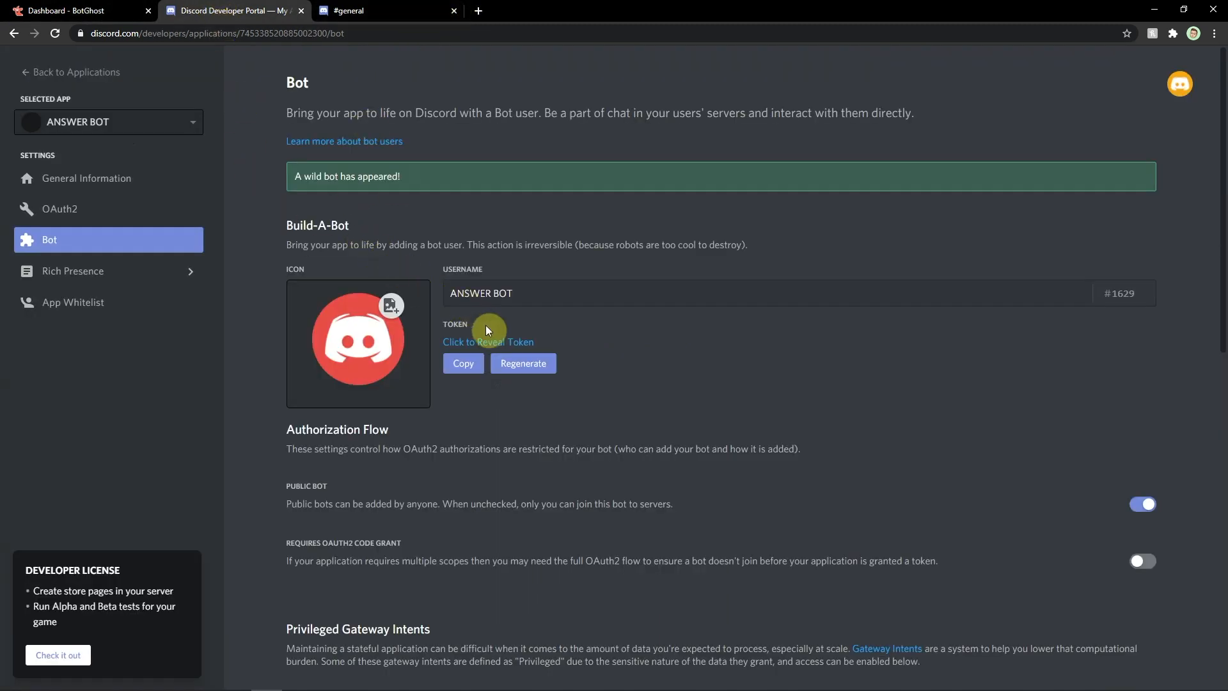
click(128, 10)
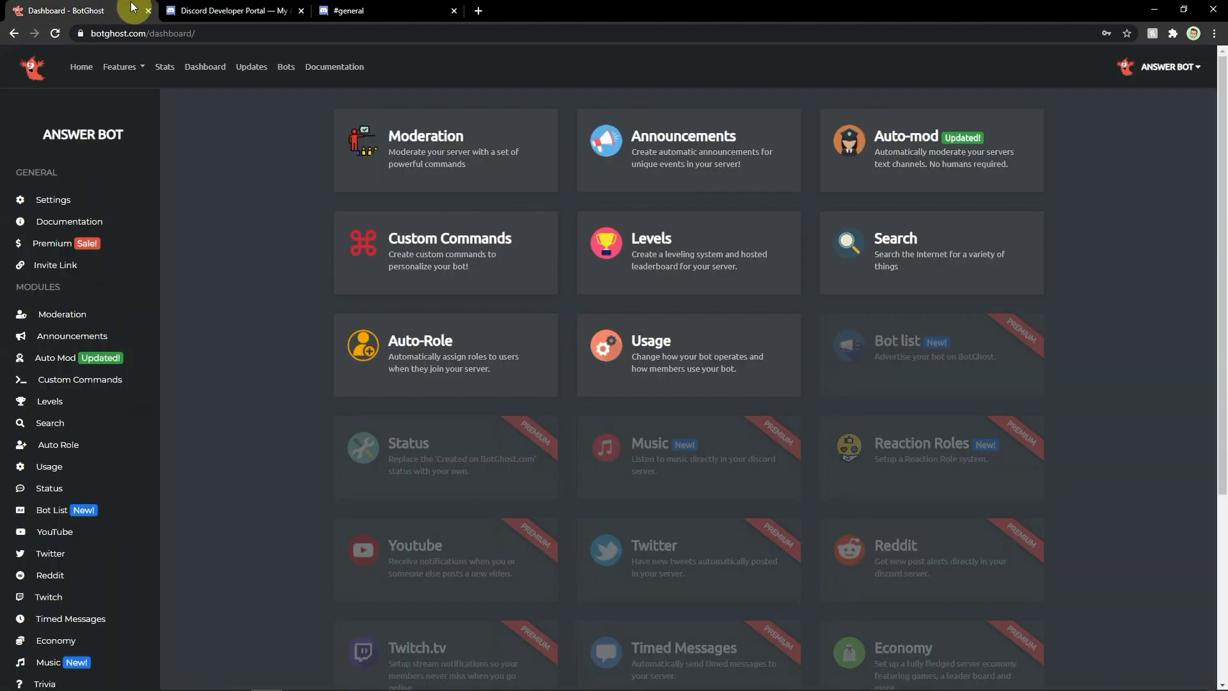
click(30, 204)
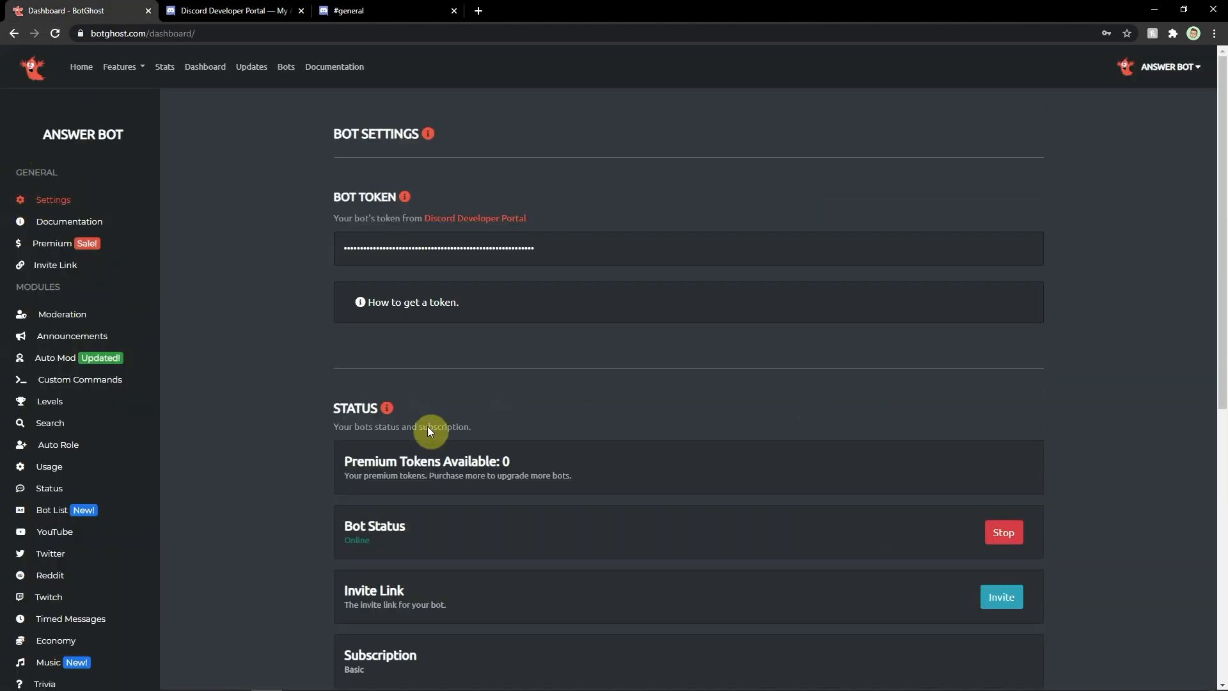
click(1001, 597)
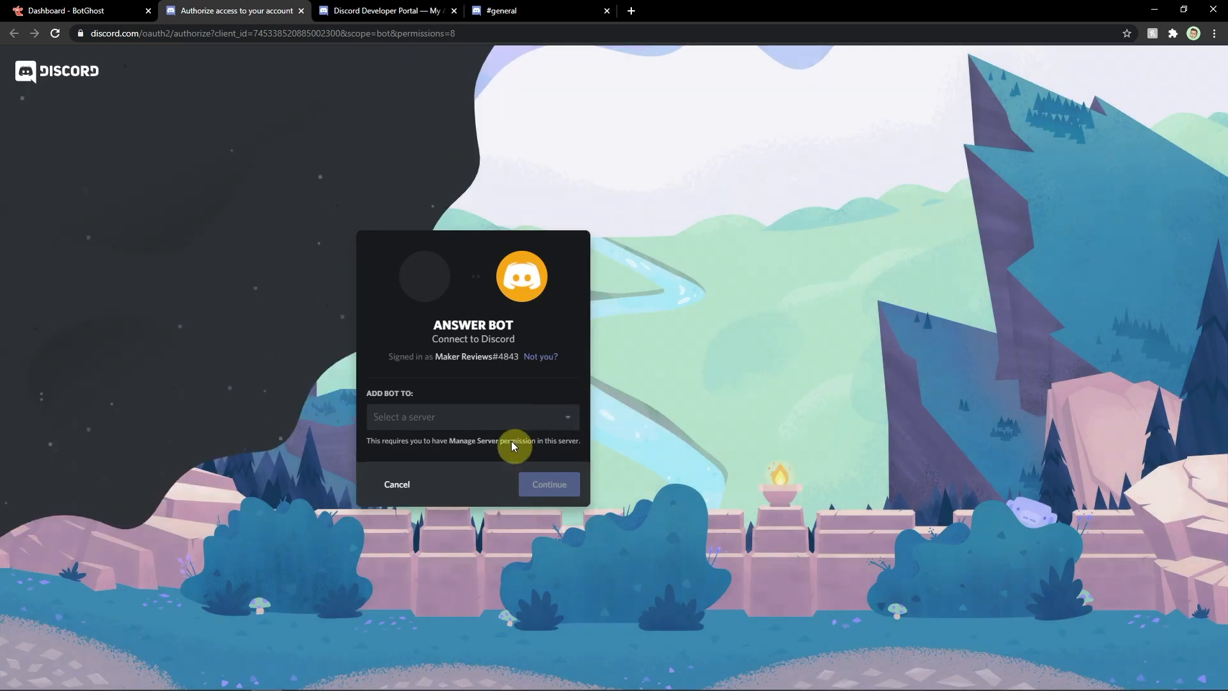
click(554, 425)
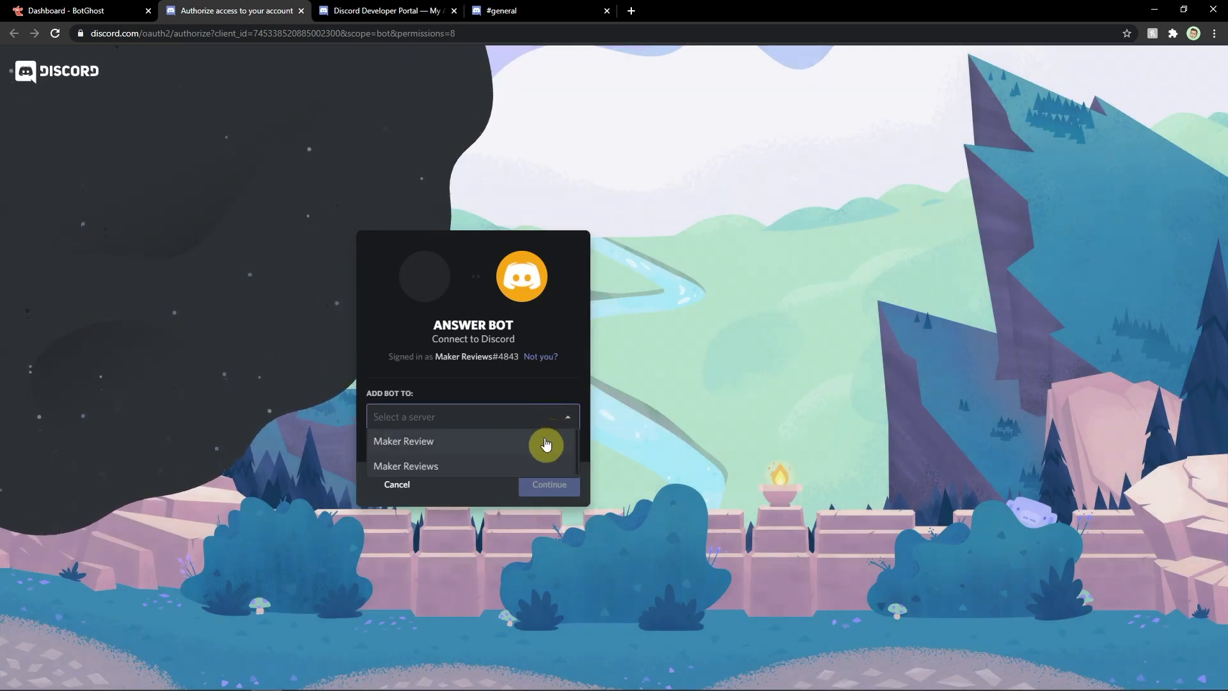
click(547, 441)
click(560, 497)
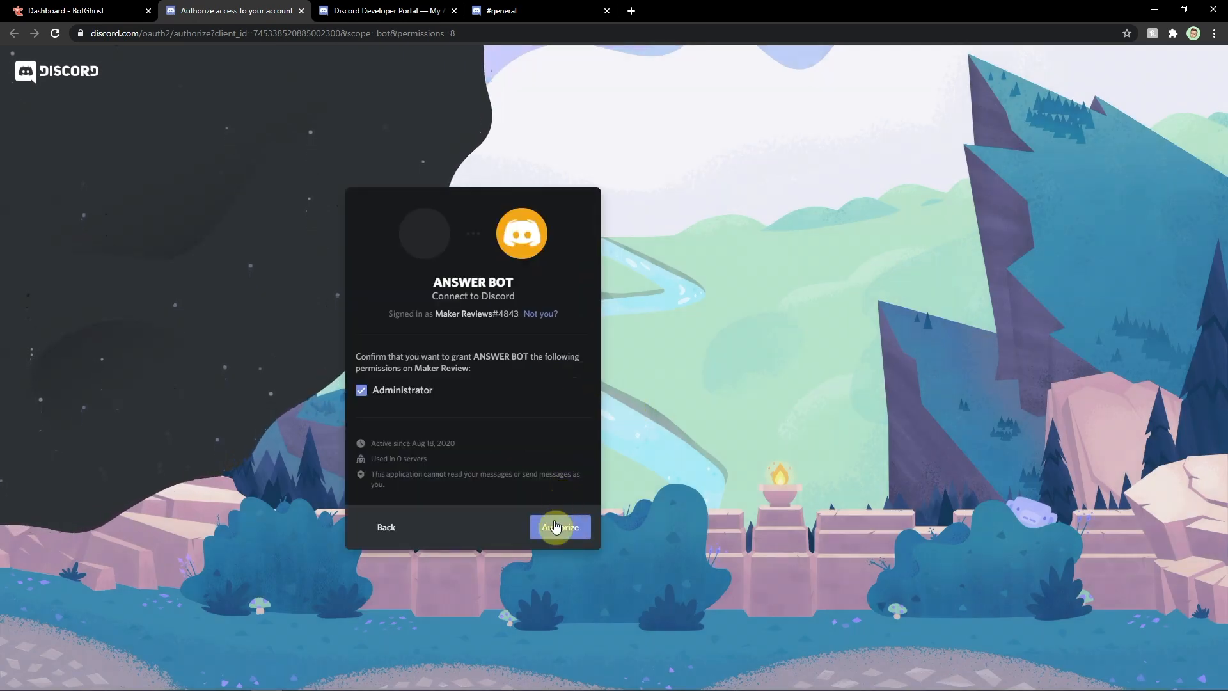
click(556, 526)
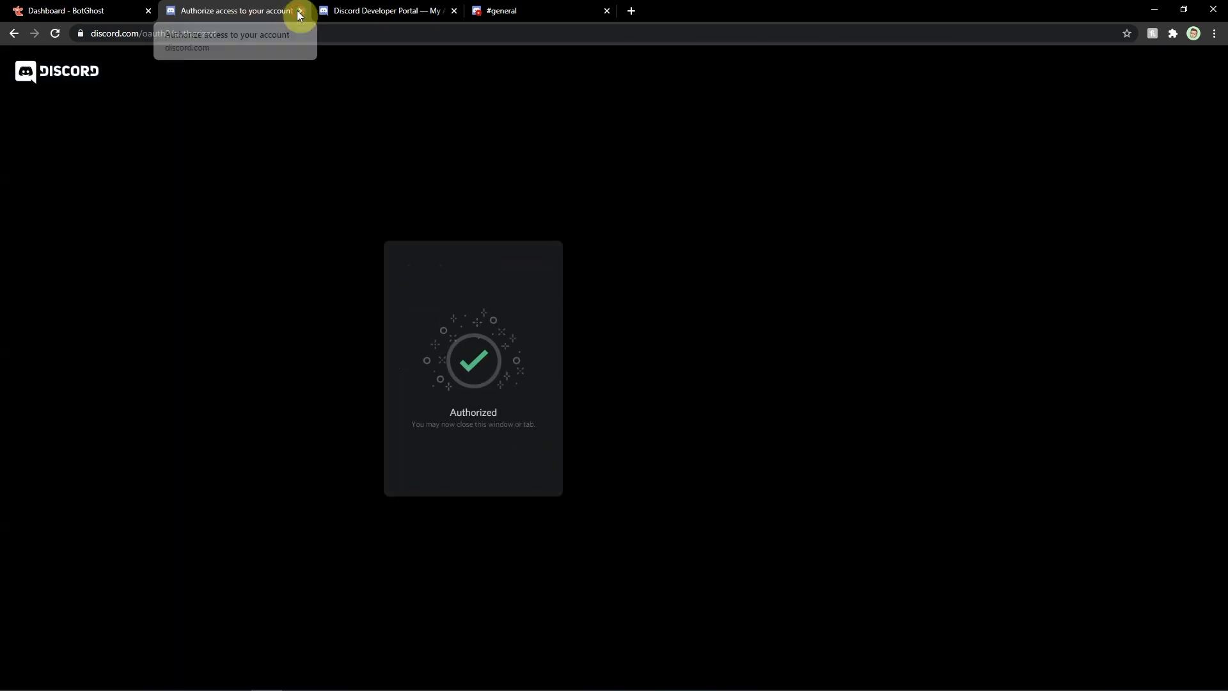
click(300, 11)
Step: Send !help in the Maker Review server's general channel in Discord and open ANSWER BOT's direct message reply
click(345, 10)
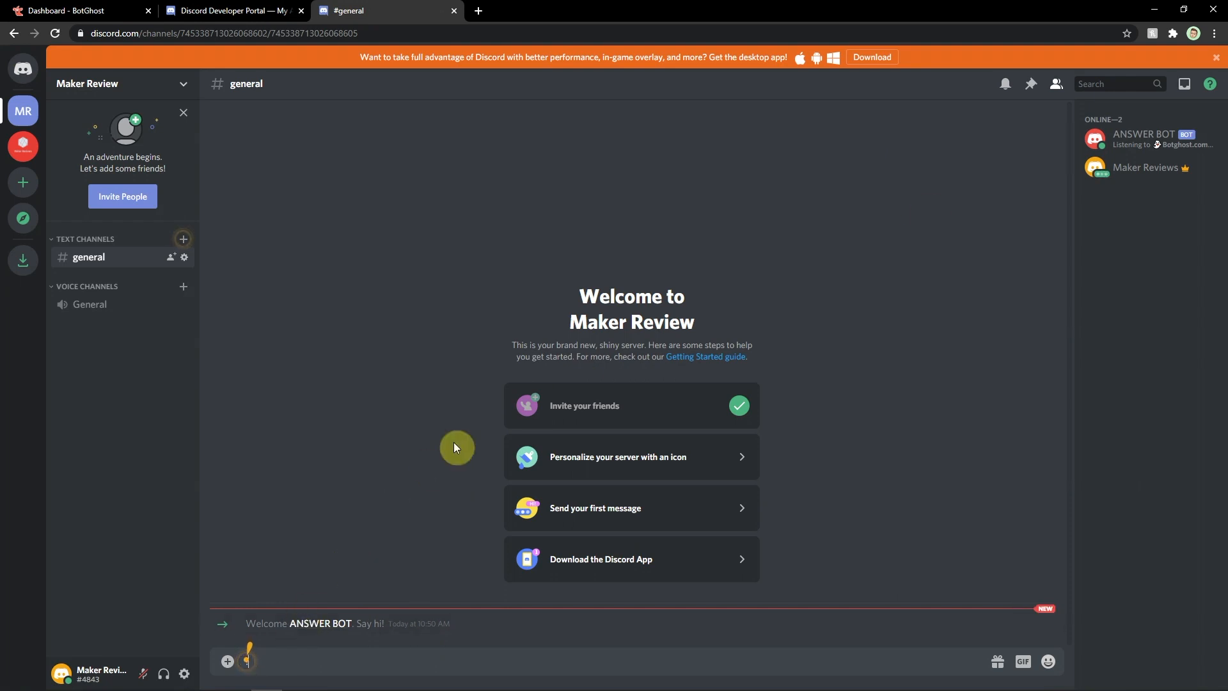
key(Return)
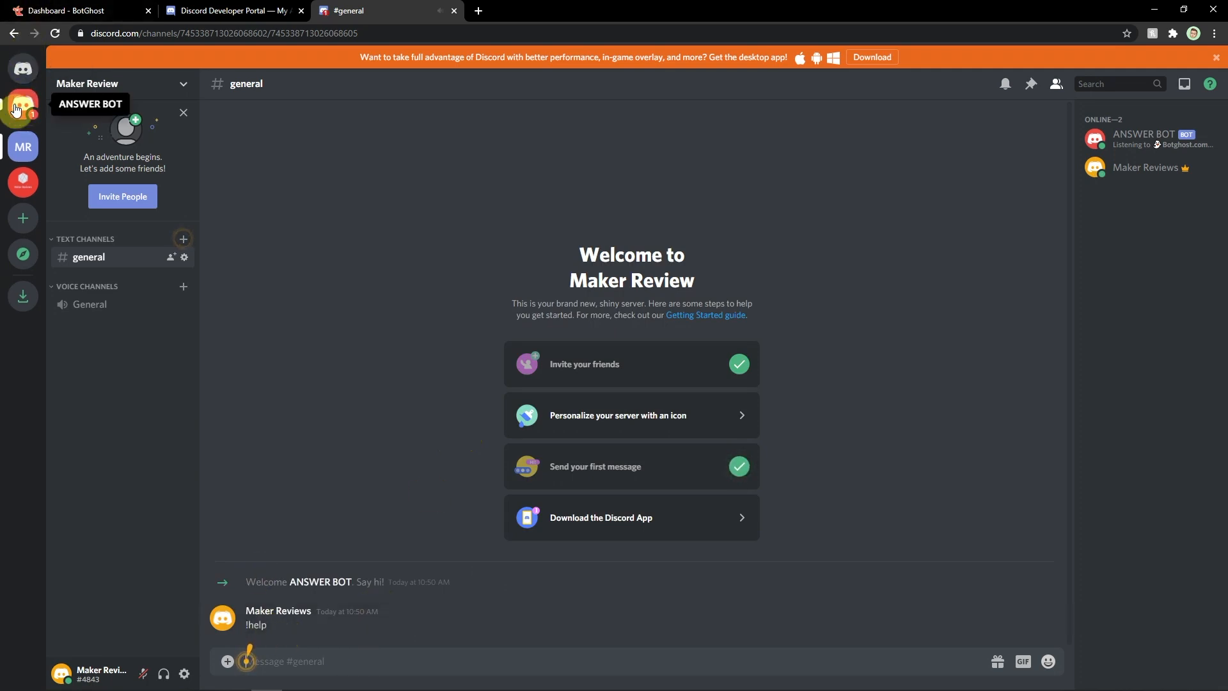
click(21, 114)
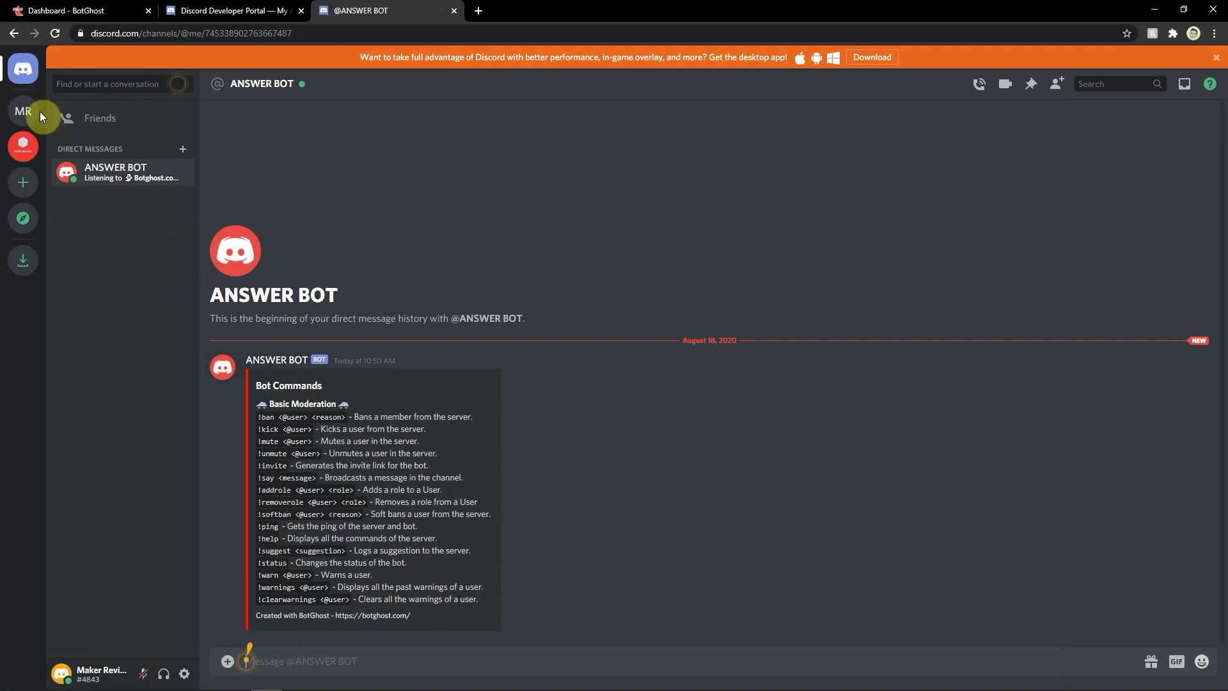
Step: Set up a plain text custom command in BotGhost with trigger, description and response HI, and enable direct messaging the user
click(111, 7)
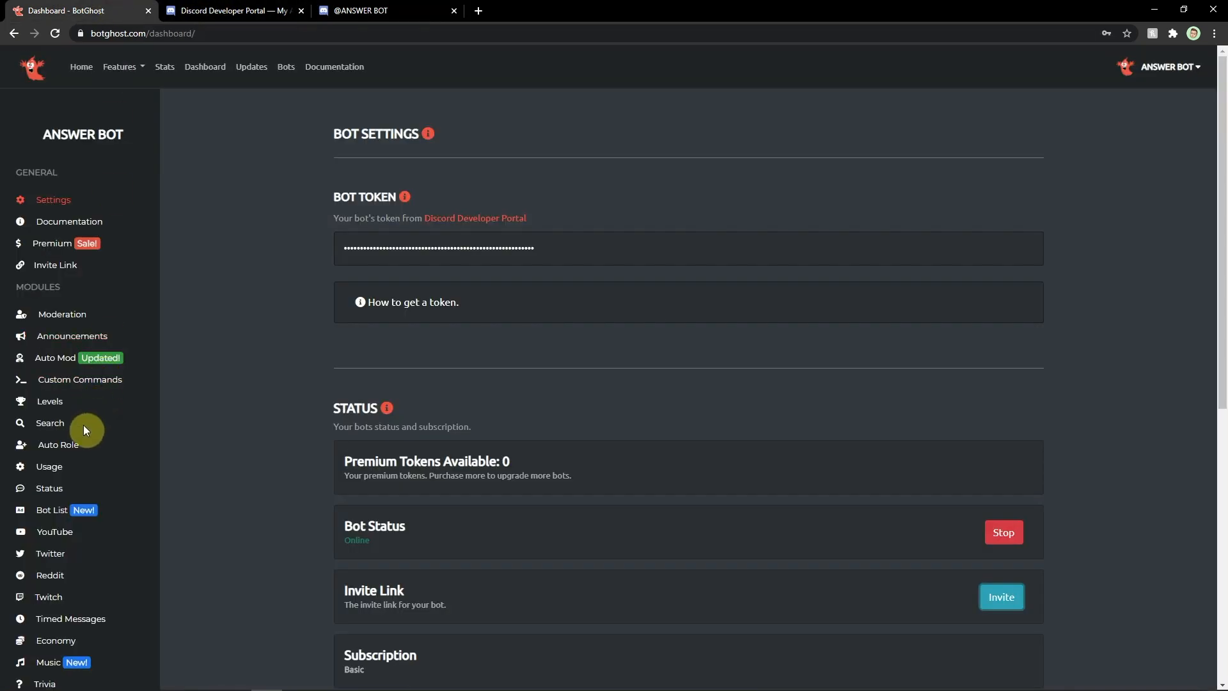
click(88, 381)
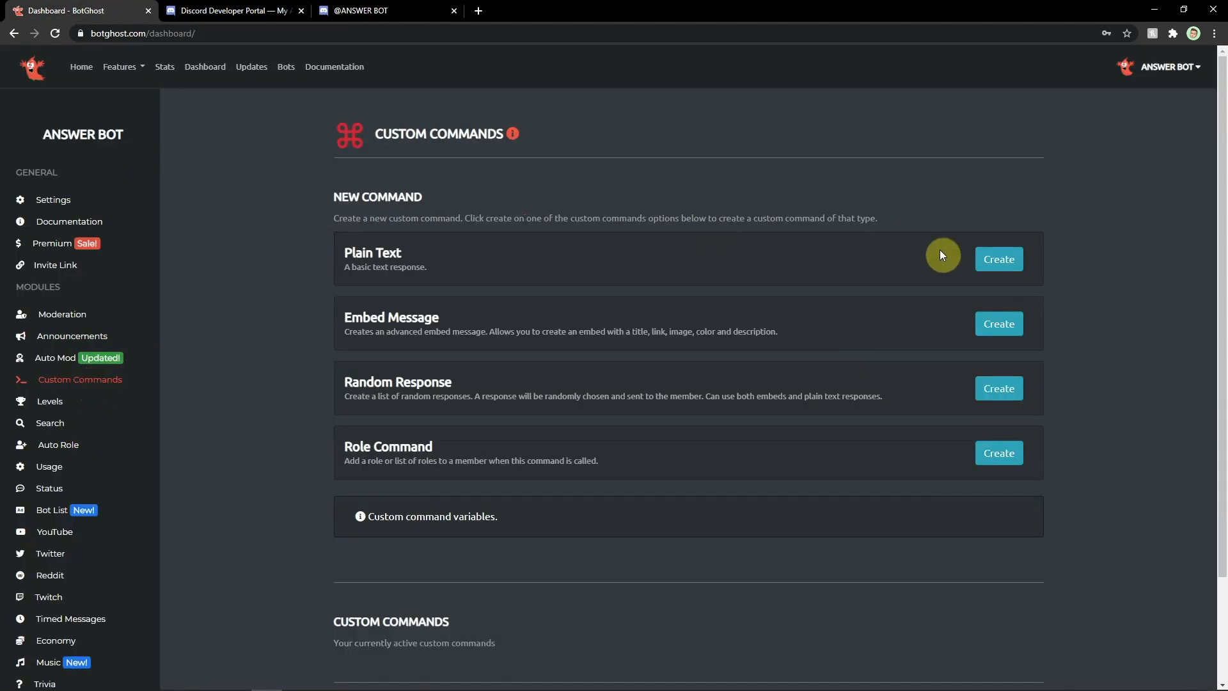
click(985, 260)
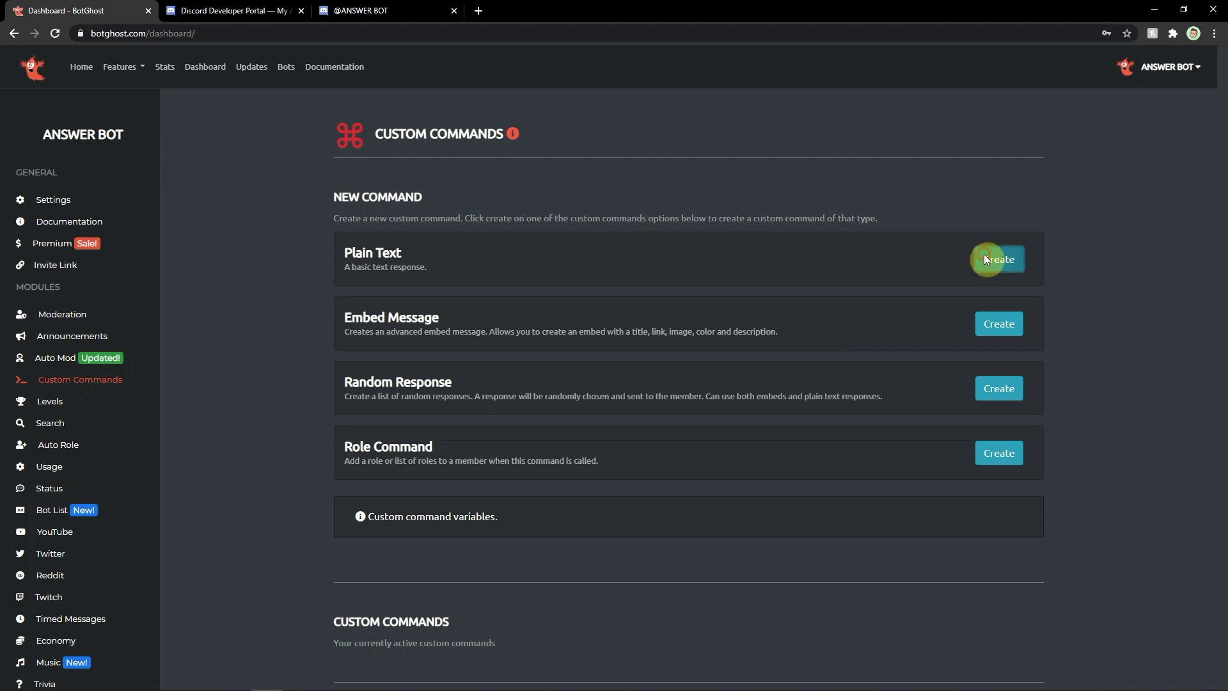
click(469, 135)
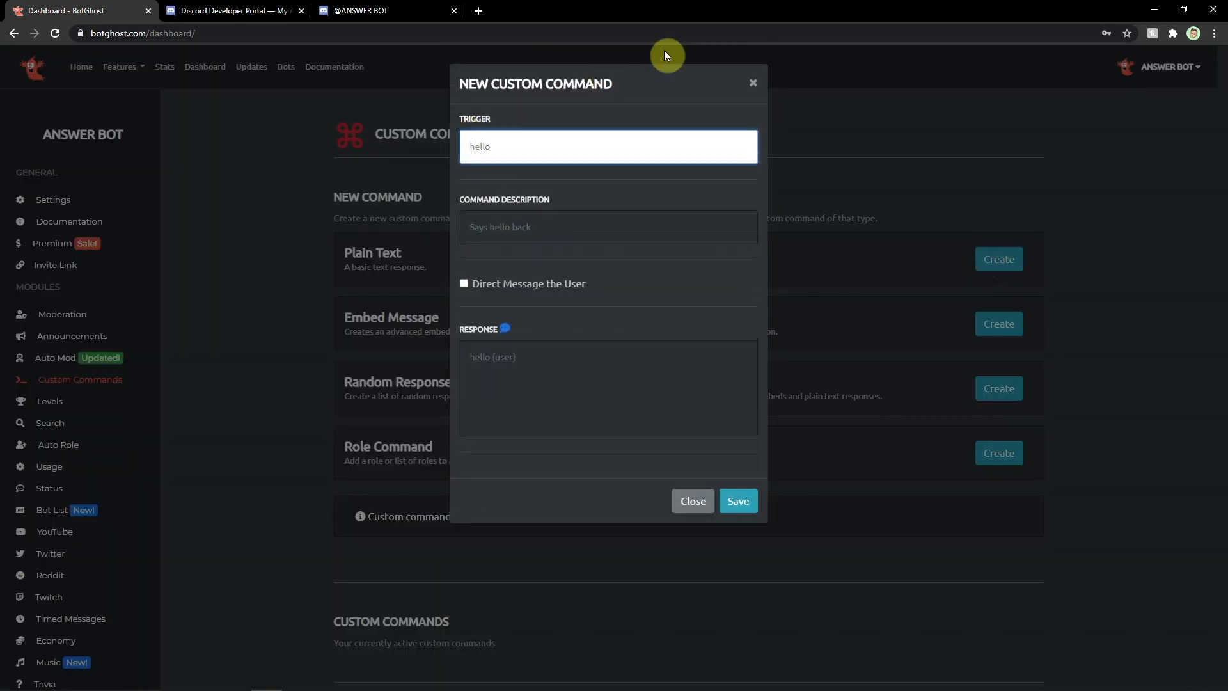
click(628, 238)
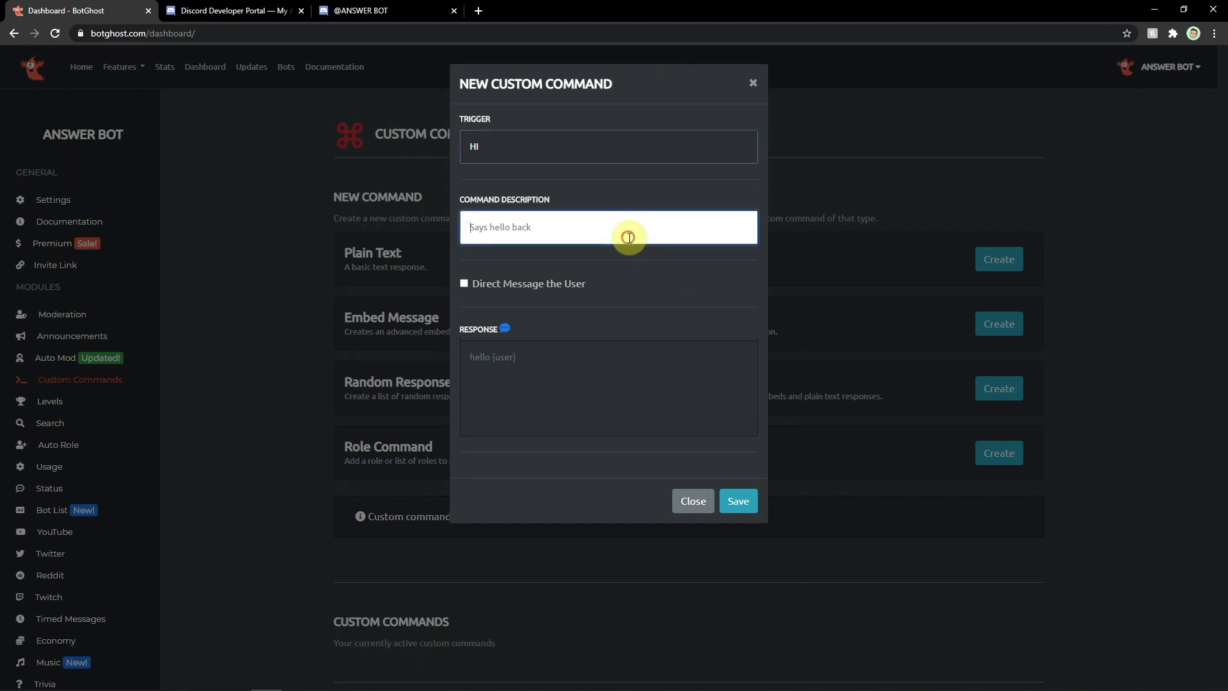
click(614, 401)
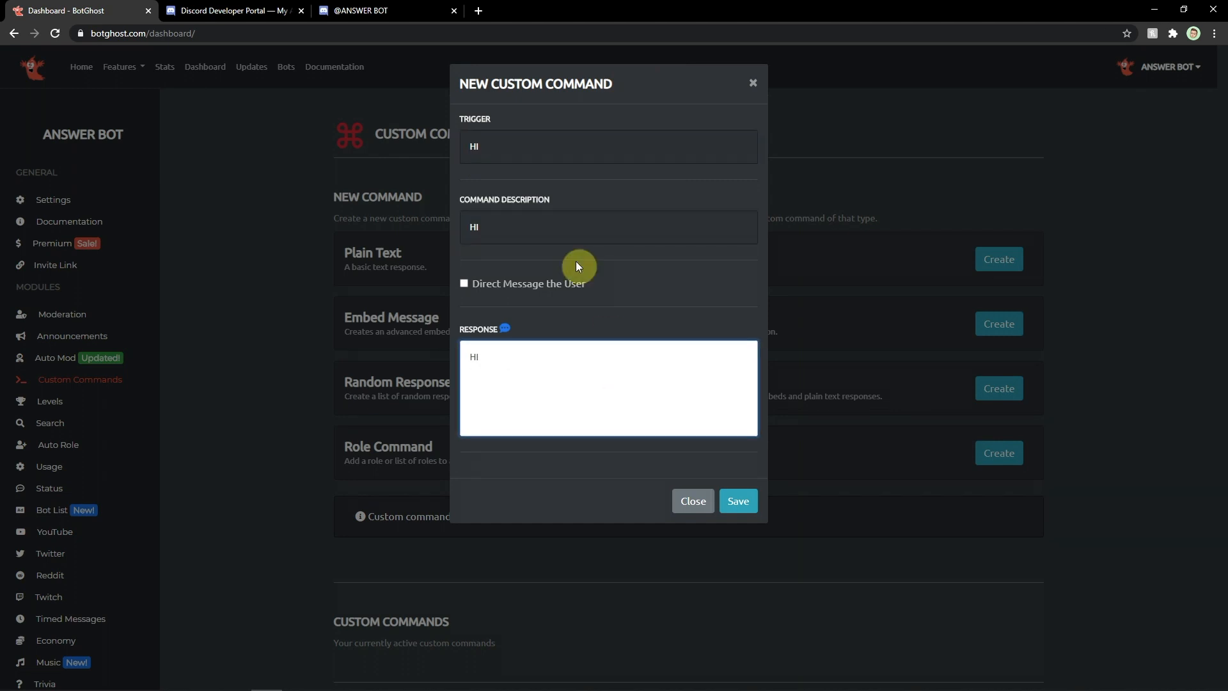
click(488, 285)
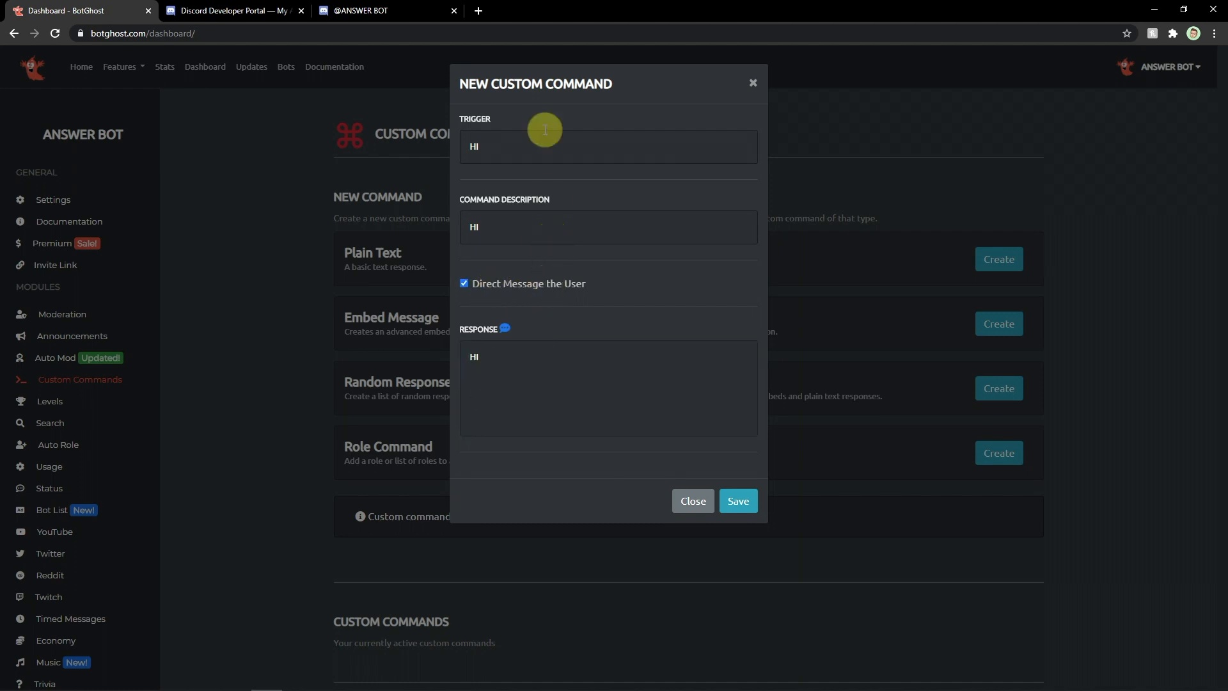
Step: Switch to Discord and try the !HI command in the Maker Review server's general channel
click(307, 12)
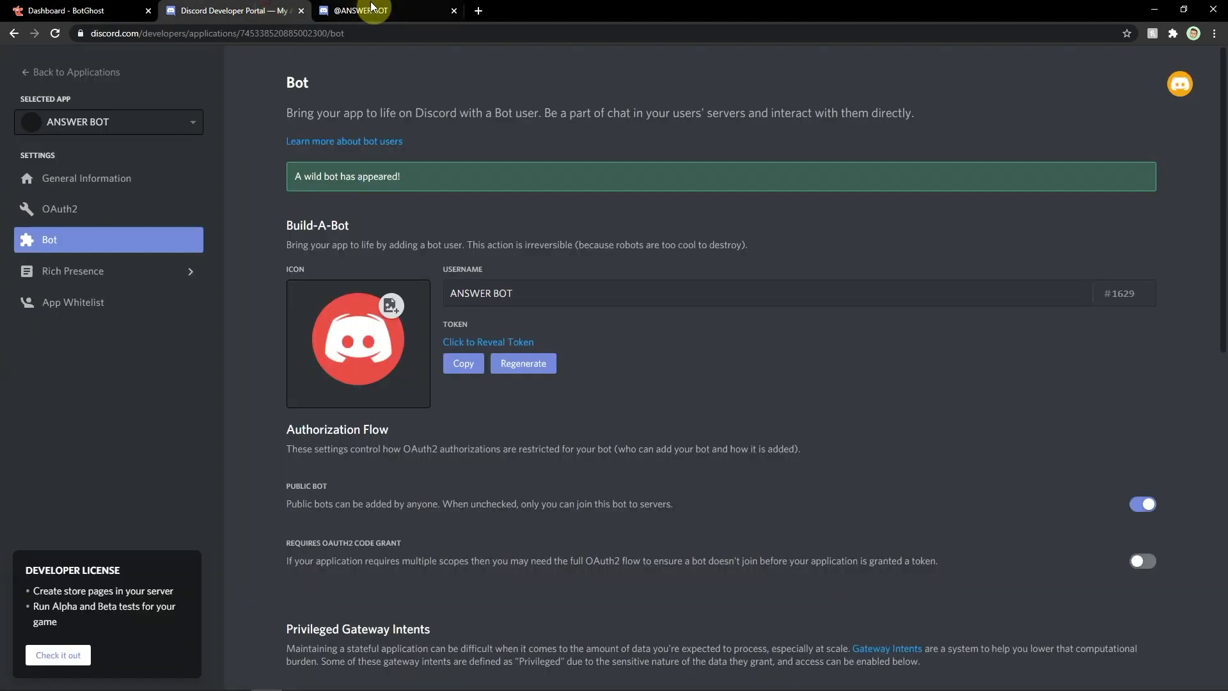
click(404, 9)
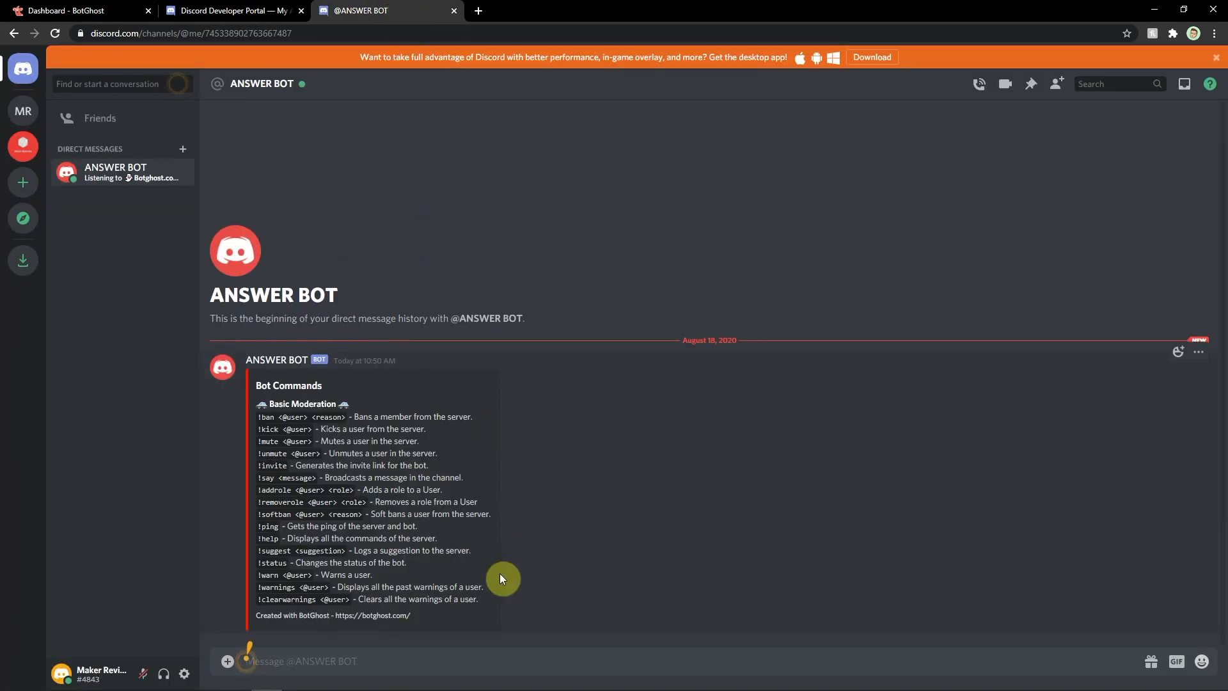
click(33, 113)
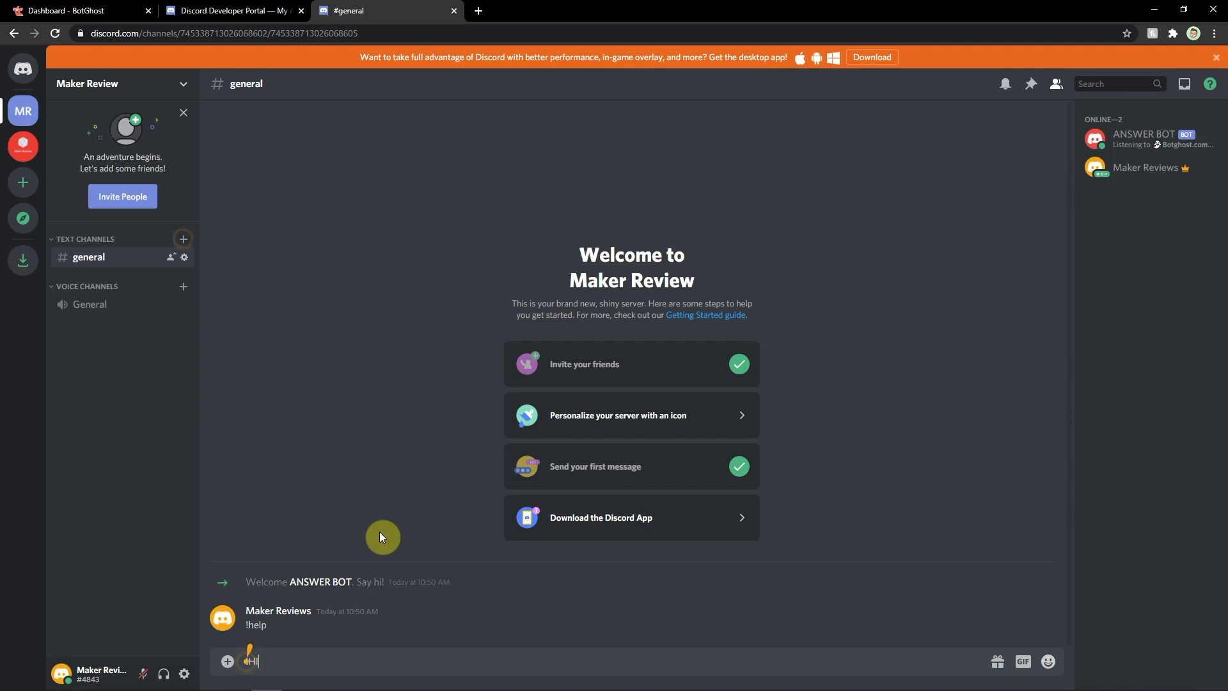
Step: Return to BotGhost, turn off direct messaging for the new HI command, and save the command and the dashboard changes
click(173, 9)
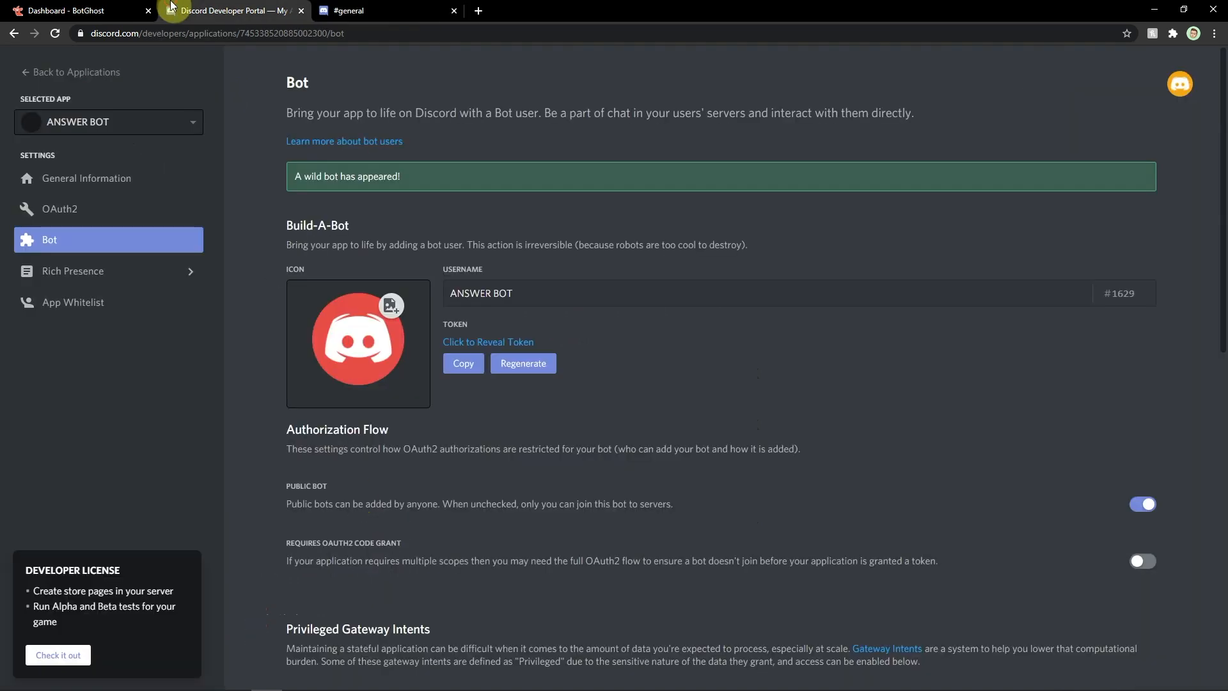
click(71, 10)
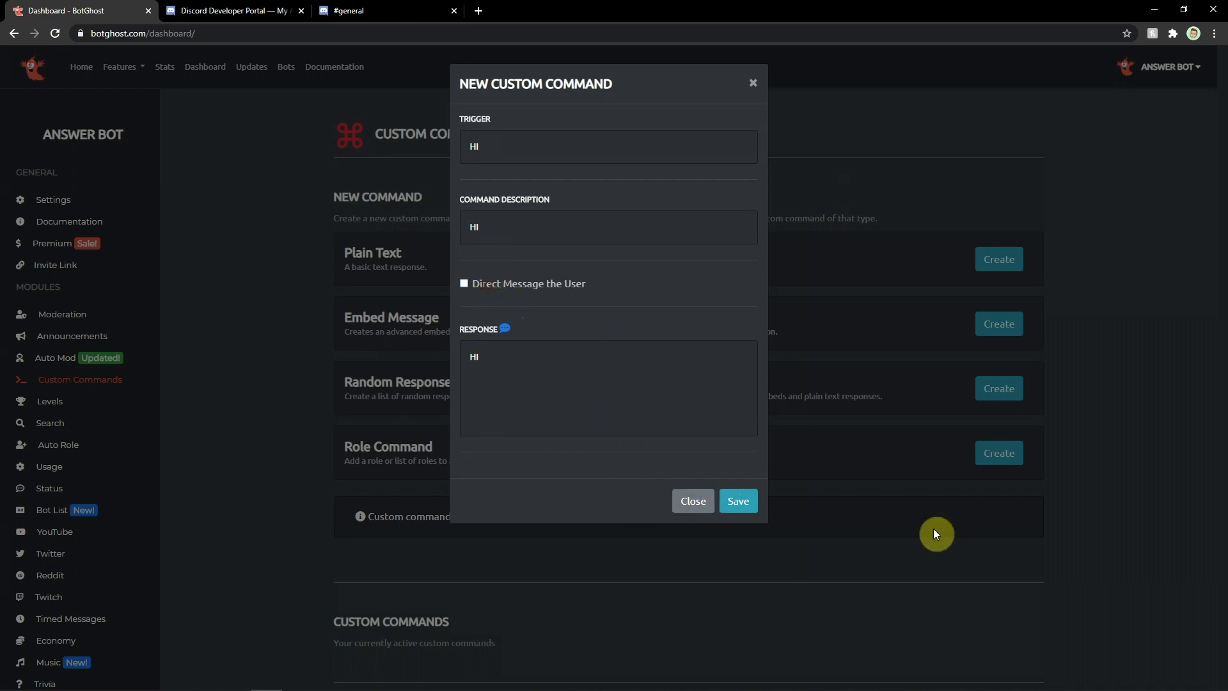
click(743, 509)
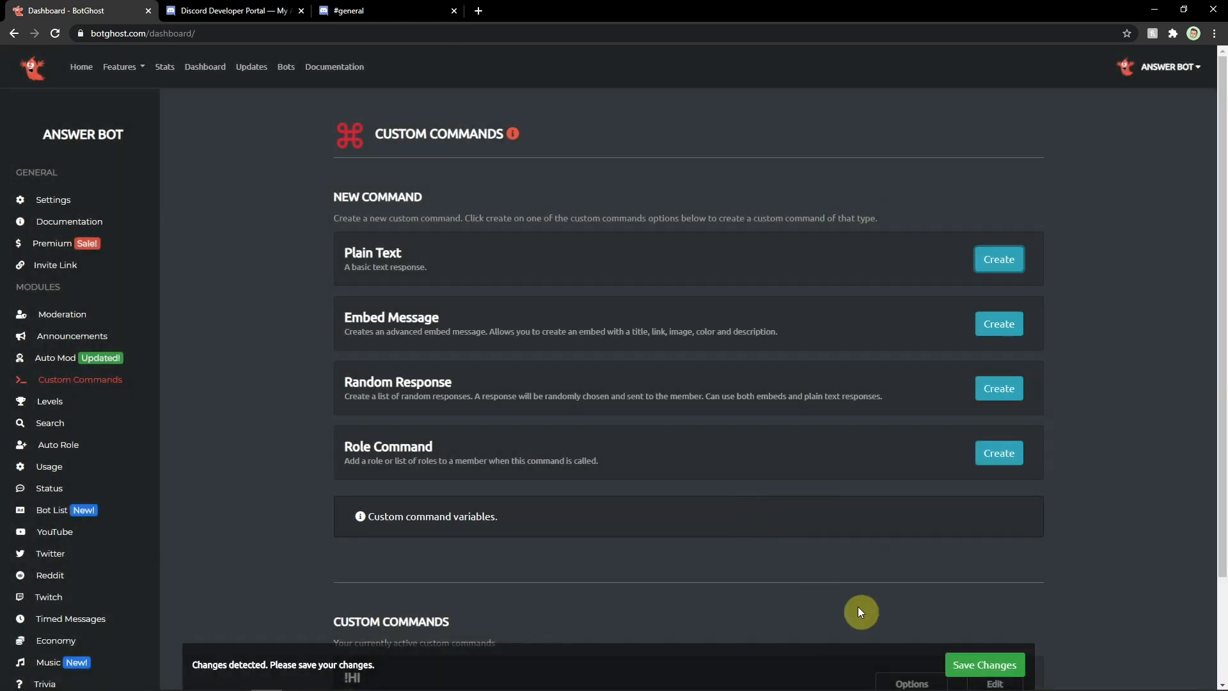
click(983, 667)
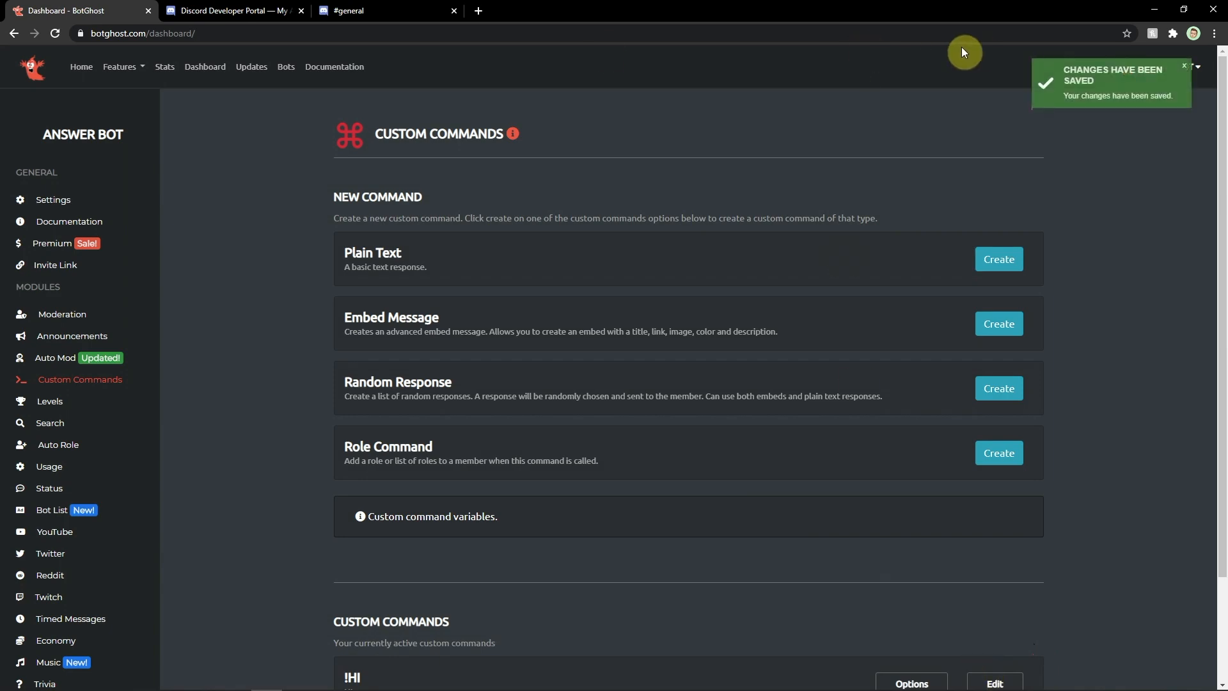
Step: Send !HI in the Maker Review server's general channel in Discord to test the saved custom command
click(377, 8)
click(287, 9)
click(362, 10)
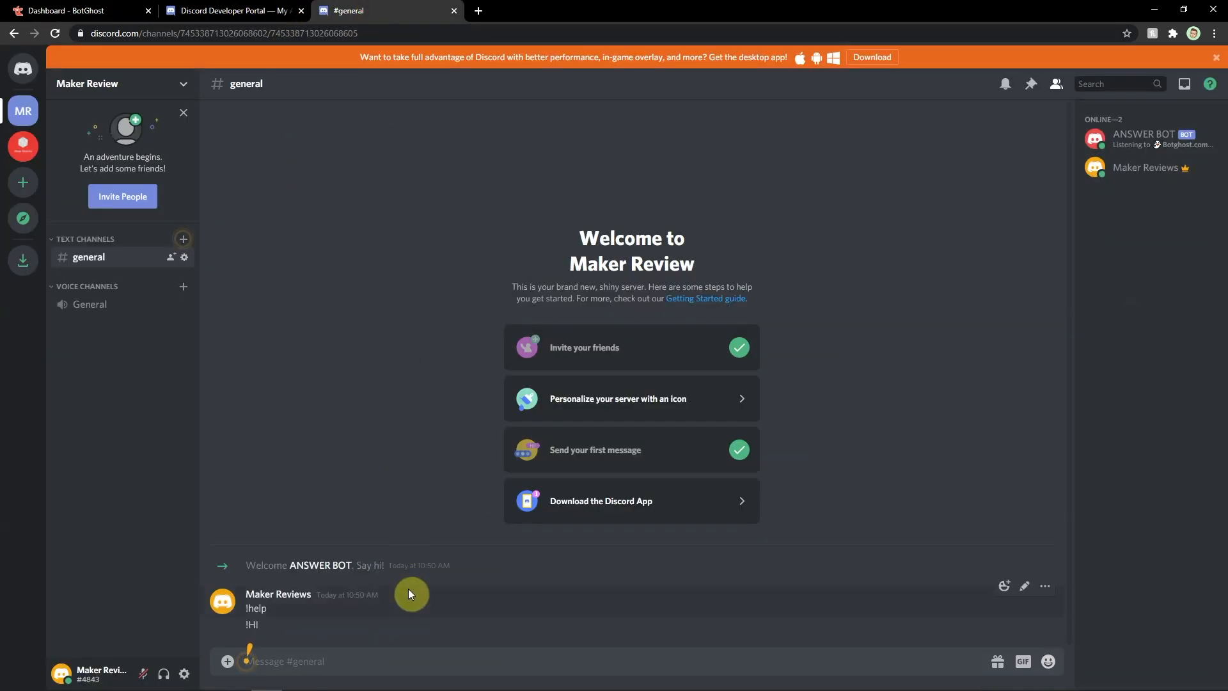
text(!hi)
key(BackSpace)
key(BackSpace)
text(HI)
key(Return)
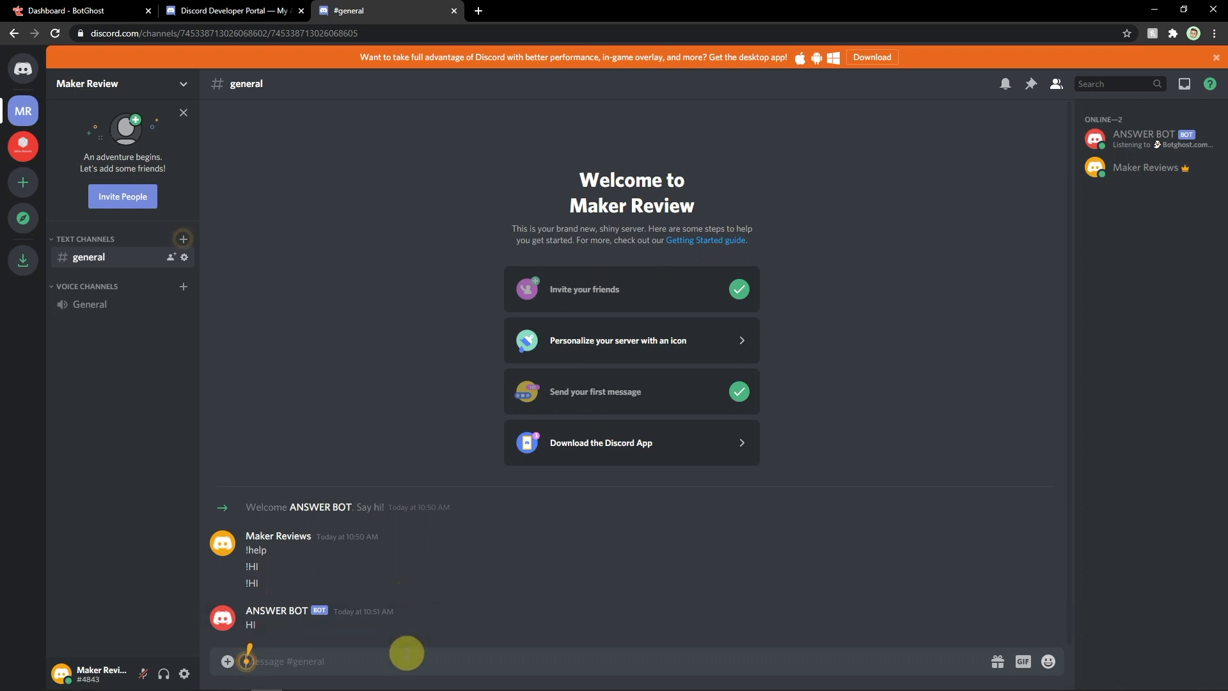
Step: Enable the Levels module for ANSWER BOT in BotGhost and save the changes
click(30, 14)
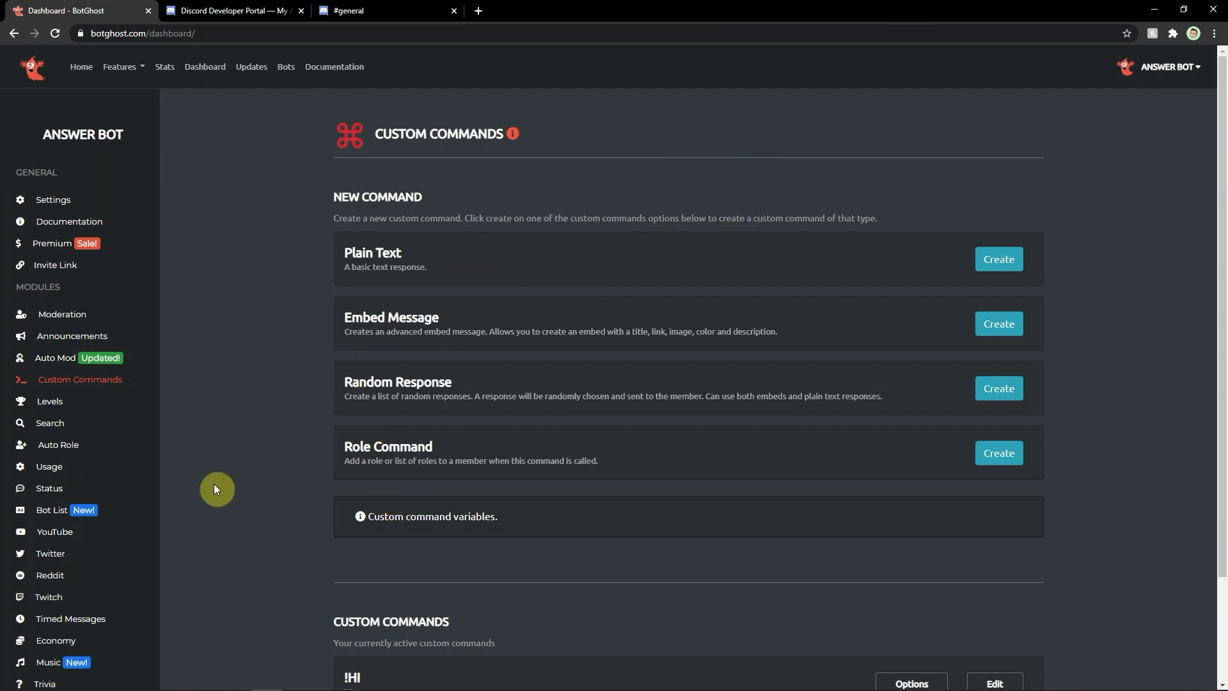
click(45, 412)
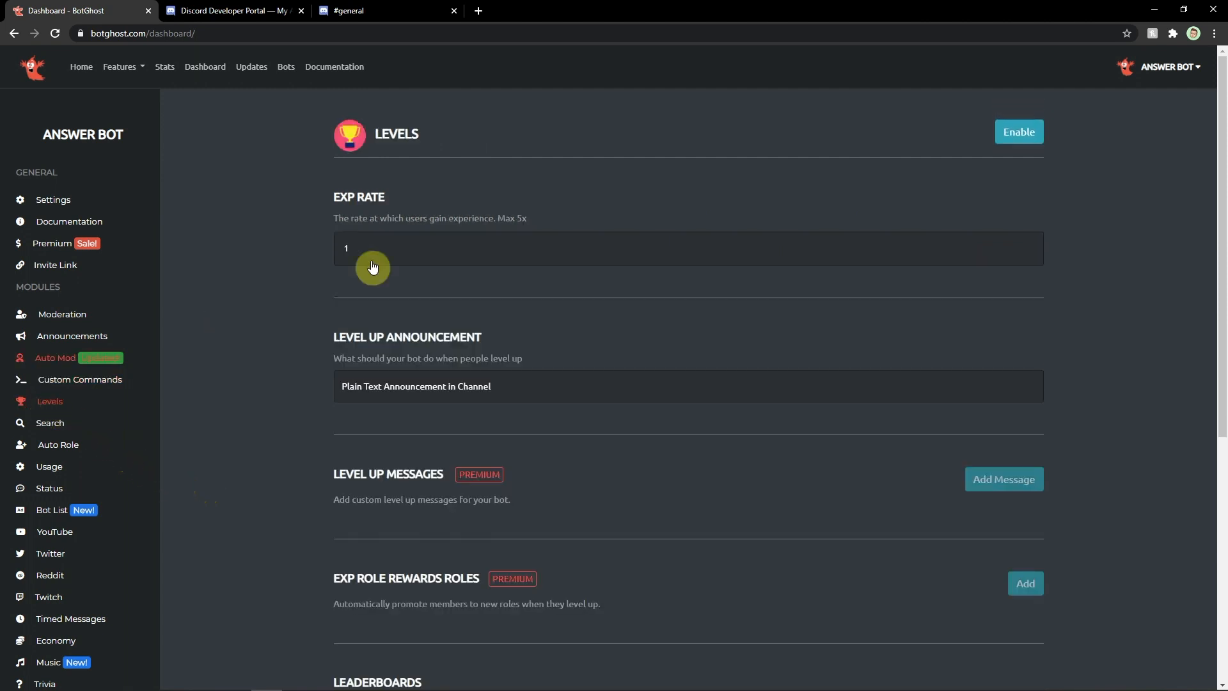
click(1013, 131)
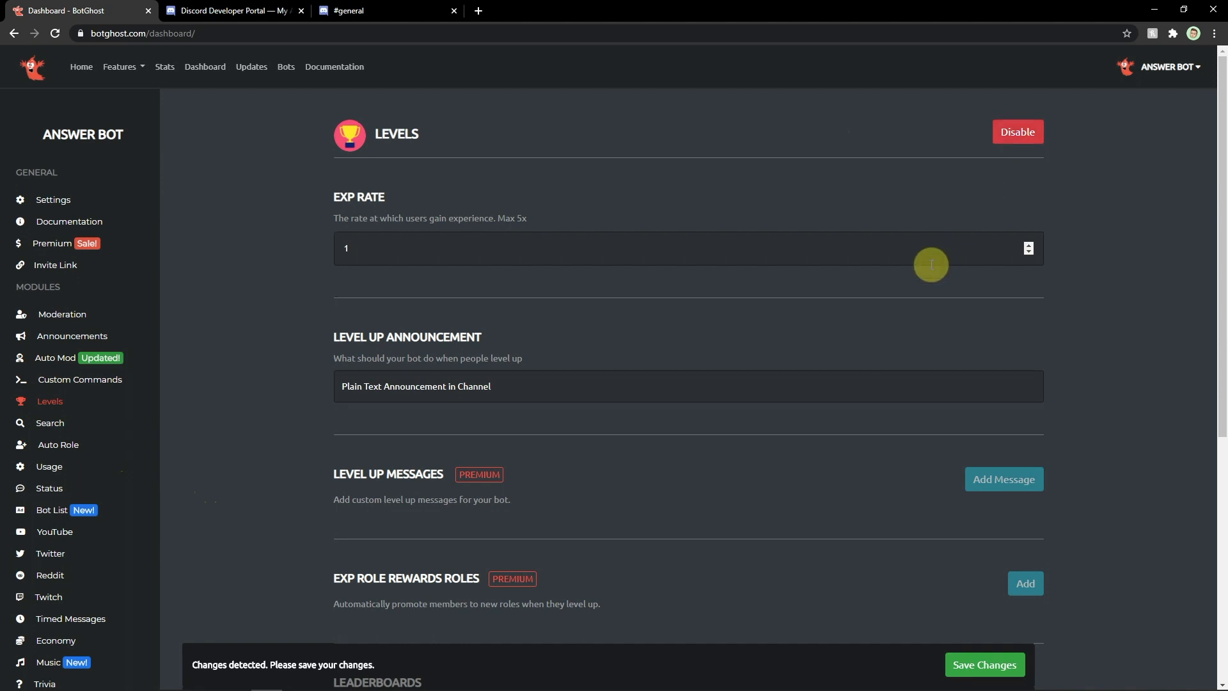
click(973, 669)
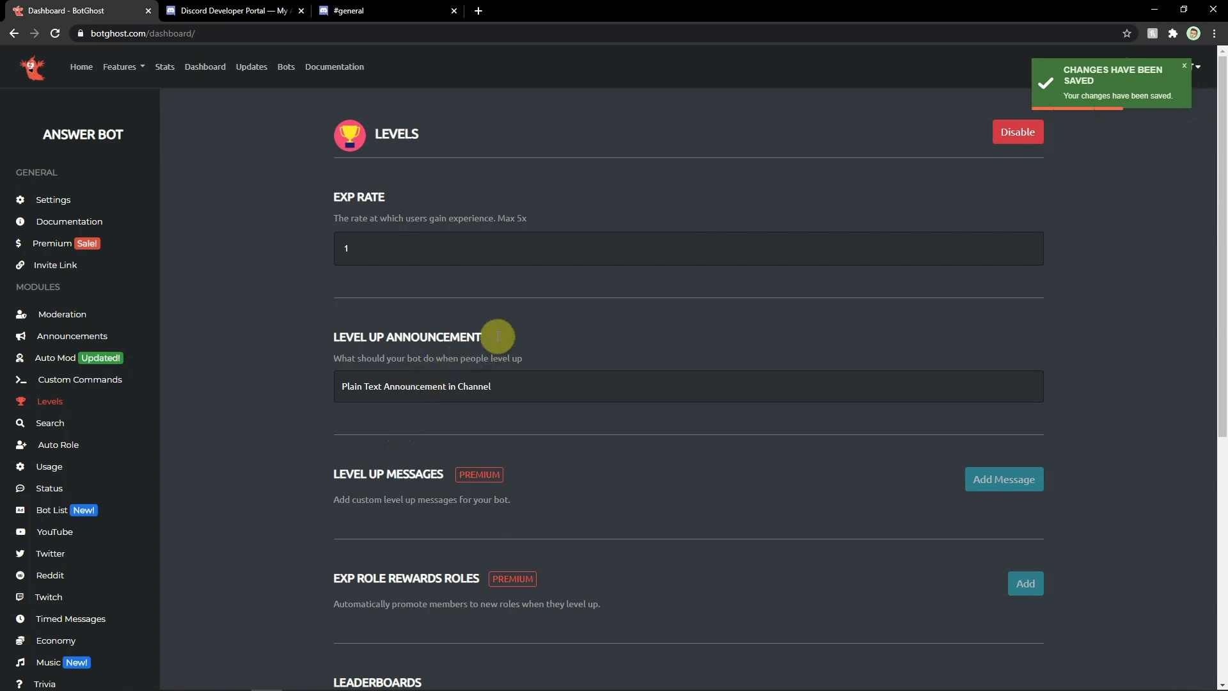
Step: Send !level in the general channel in Discord to test the Levels module, and return to the BotGhost dashboard
click(384, 10)
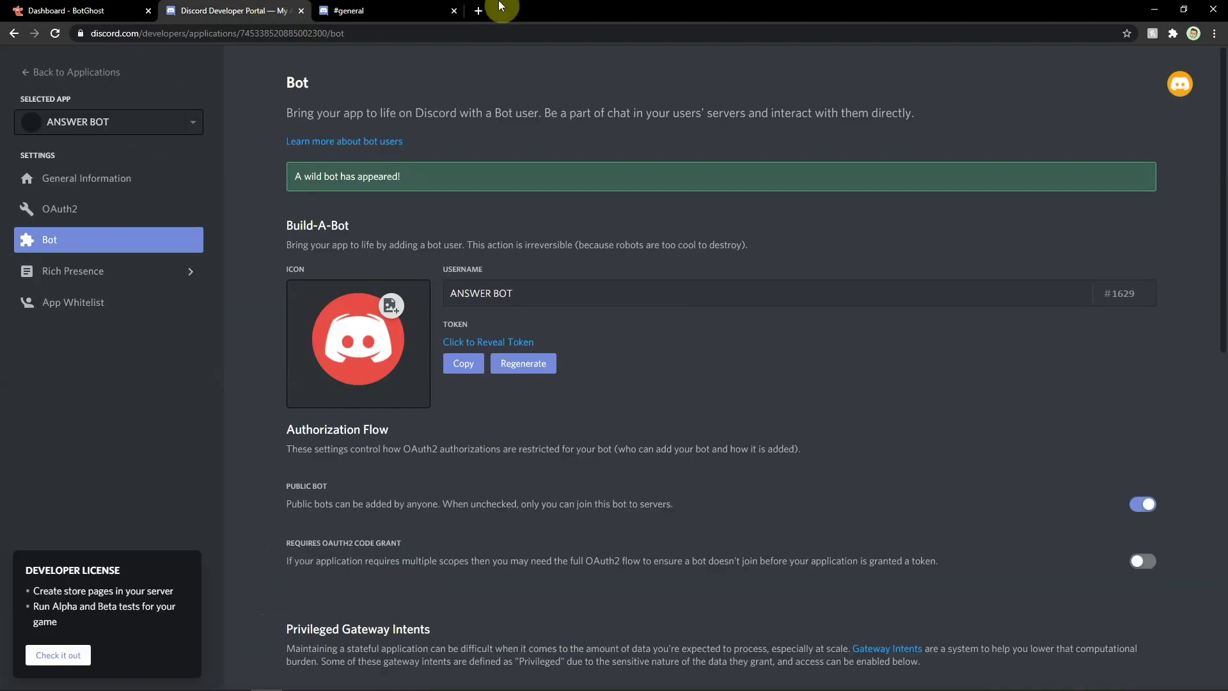
click(348, 10)
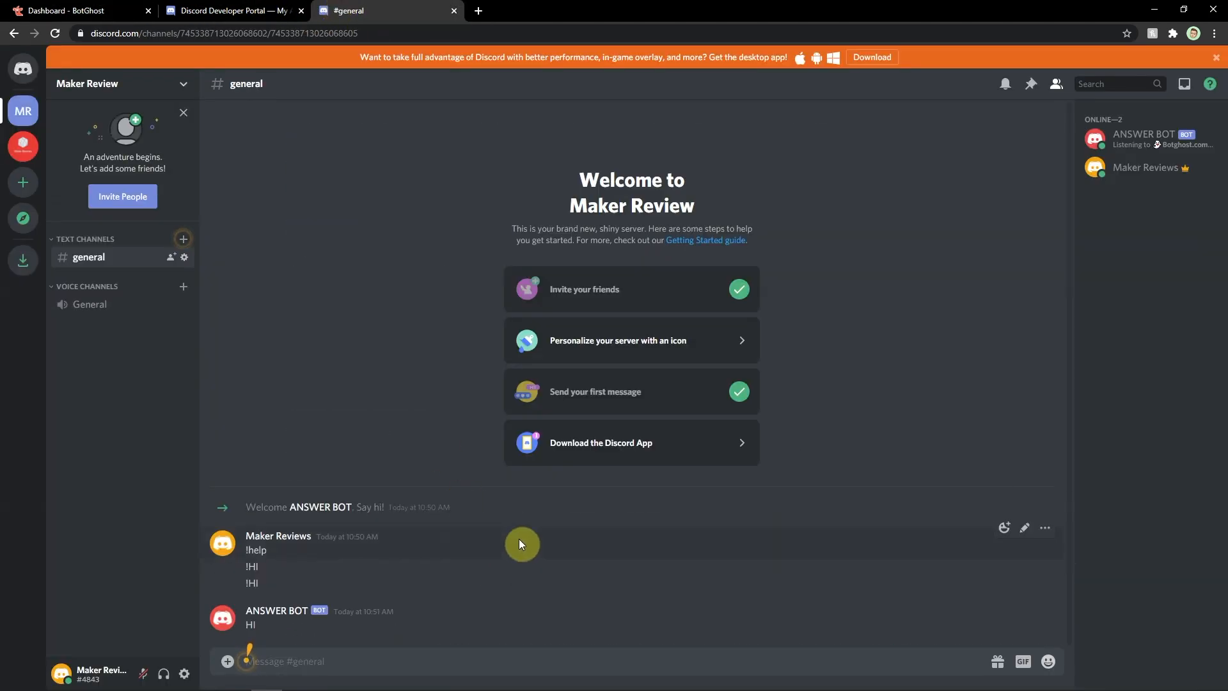
text(!lev)
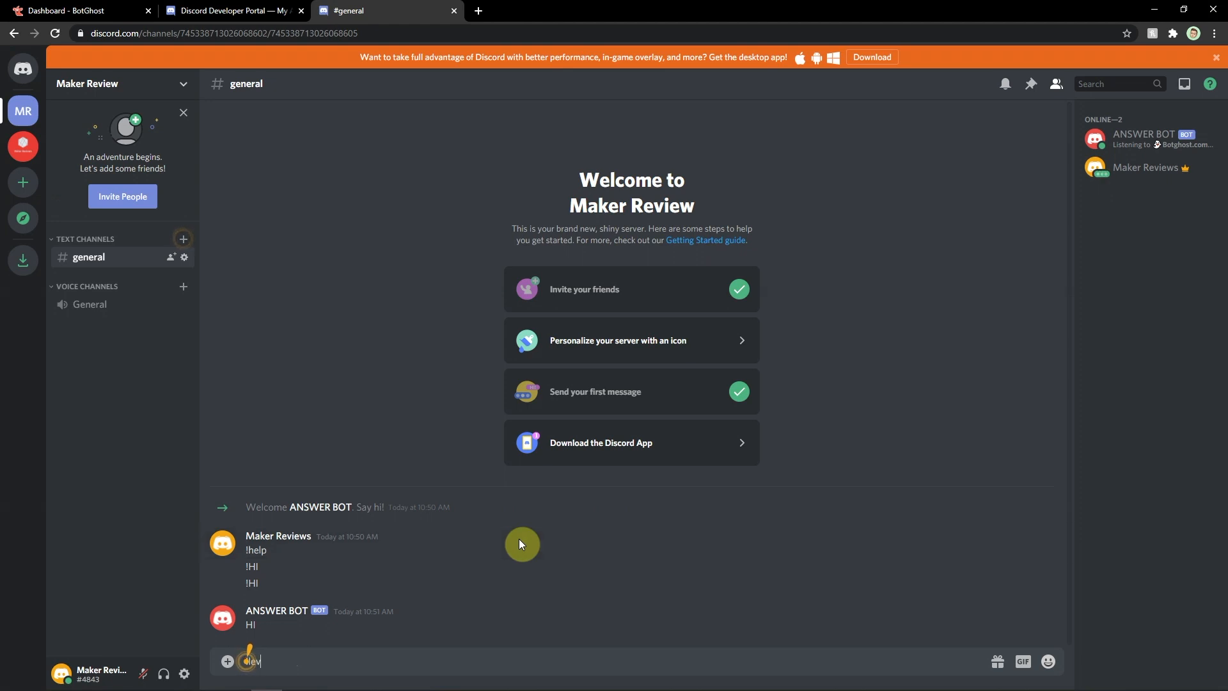
text(el)
key(Return)
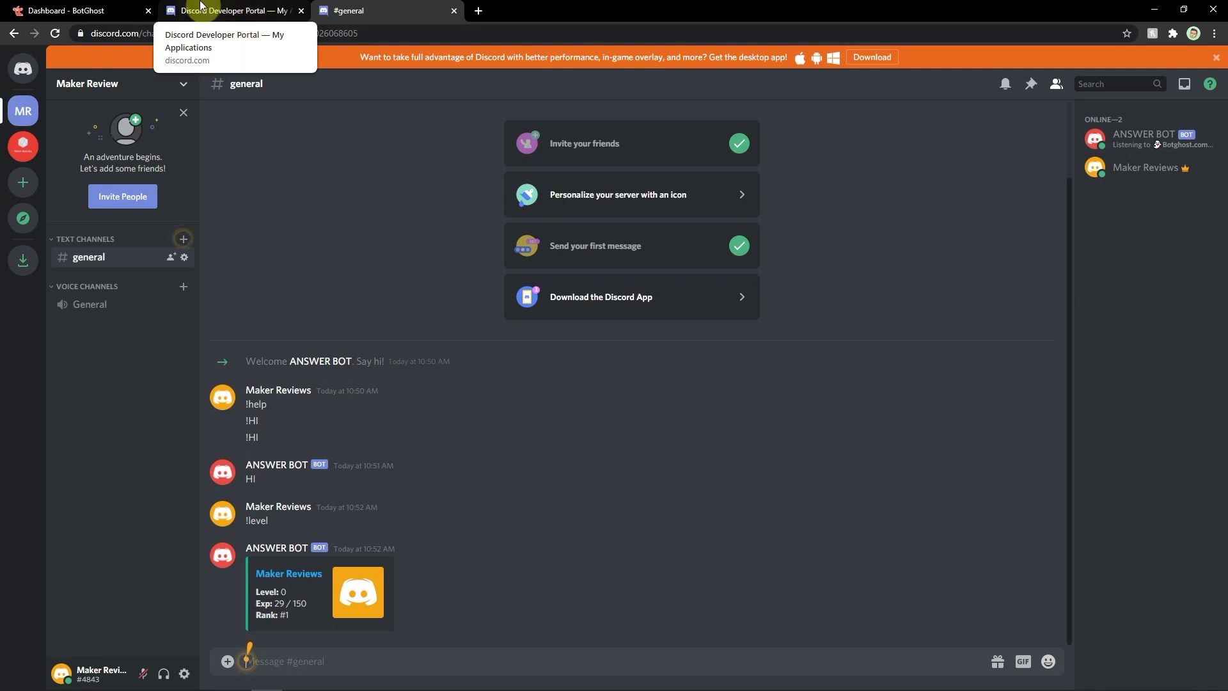
click(116, 6)
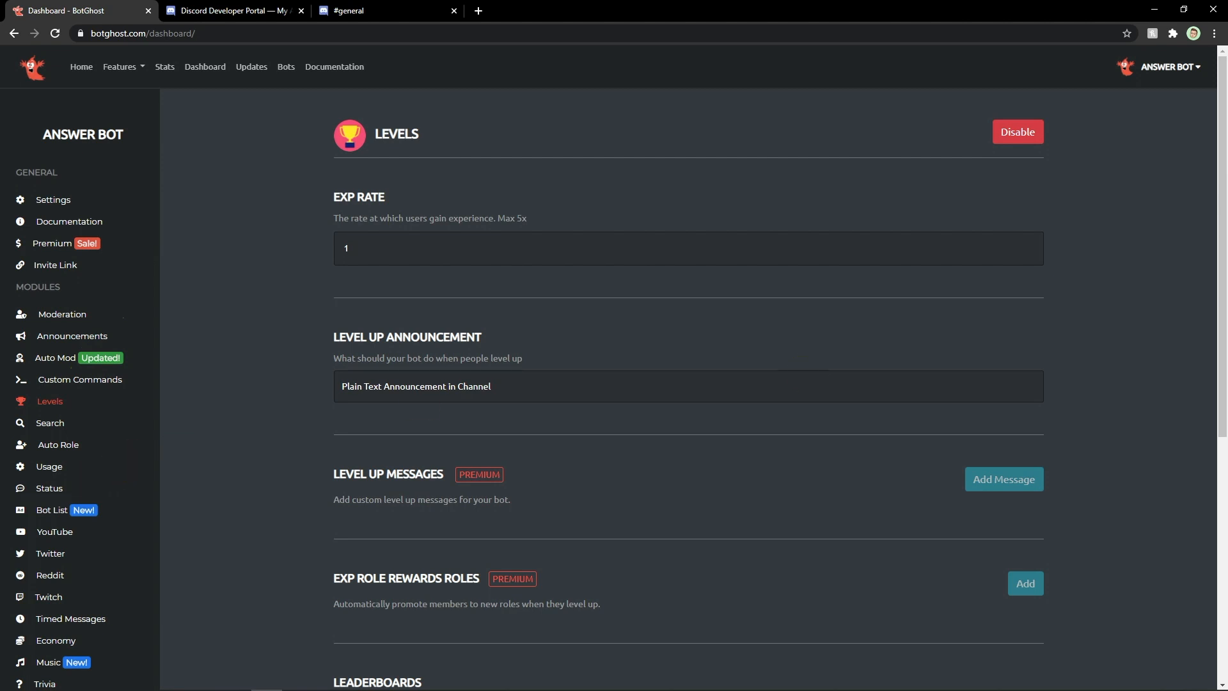
key(alt+Tab)
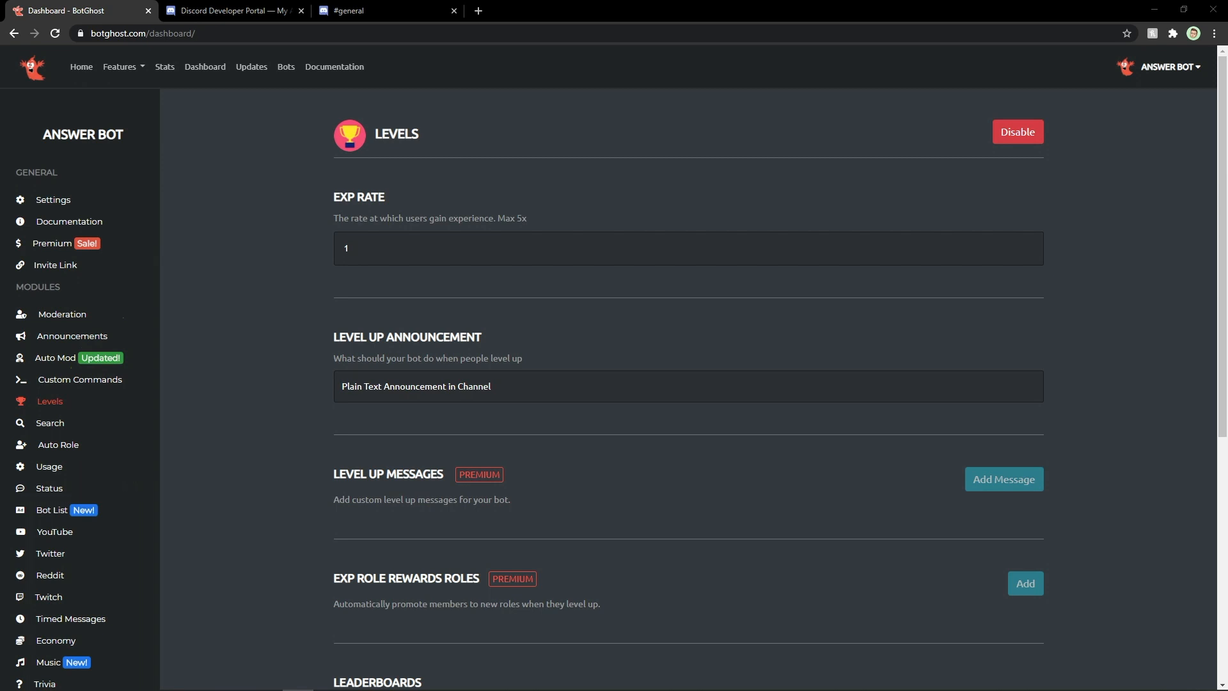